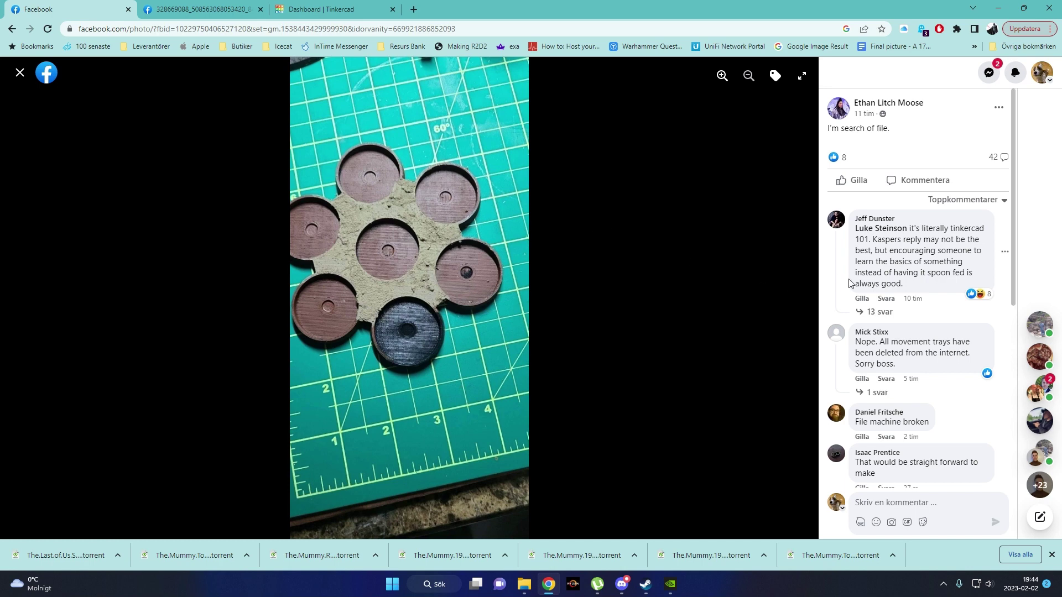
Read the comments and expanded replies on the Facebook post asking for the round-base movement tray file.
scroll(897, 318, "down", 4)
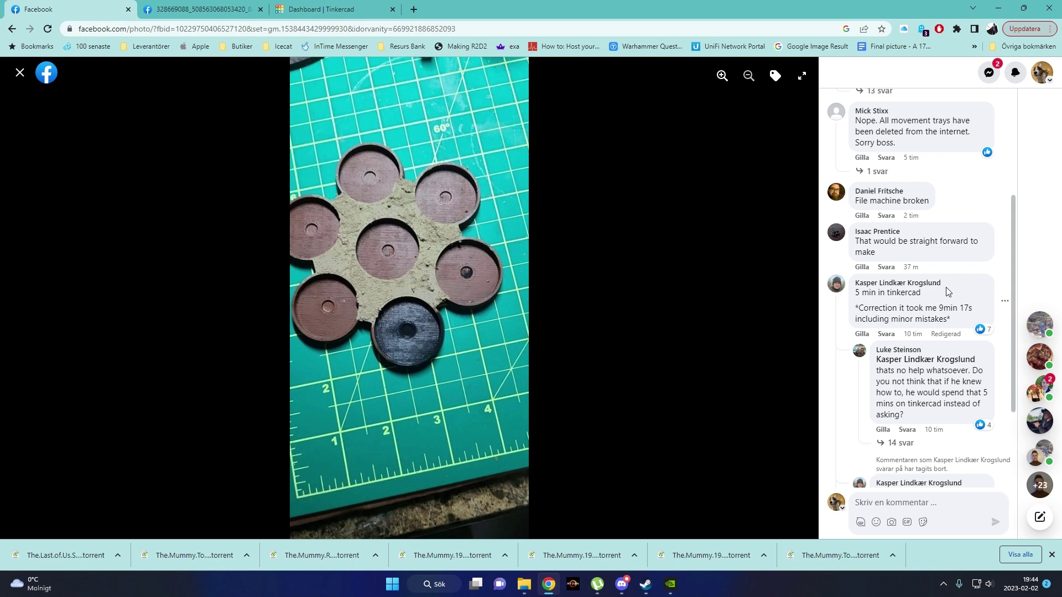
scroll(946, 289, "down", 1)
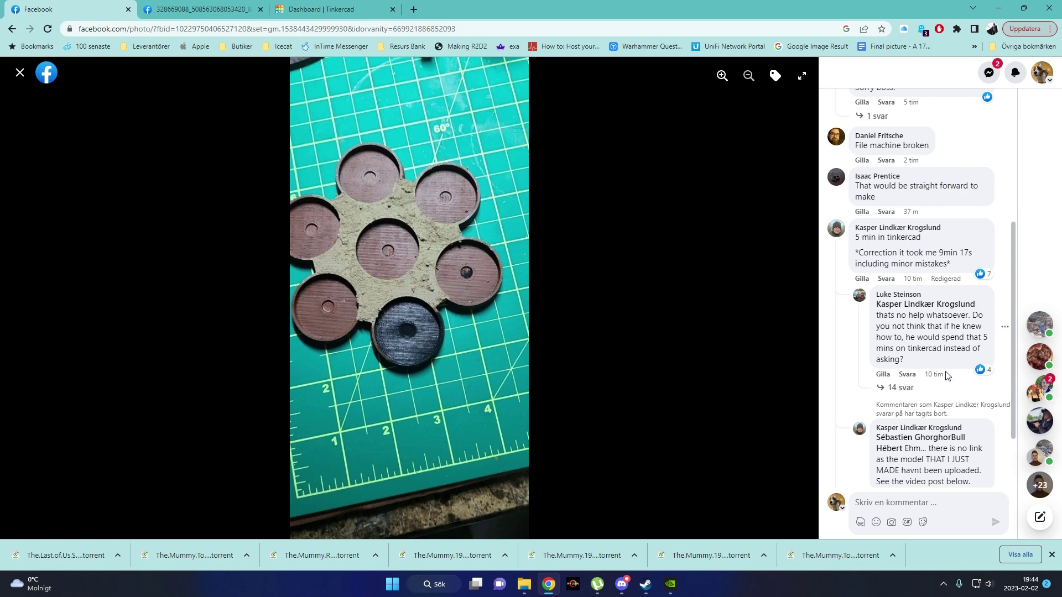
scroll(948, 376, "down", 1)
left_click(901, 332)
scroll(957, 318, "down", 1)
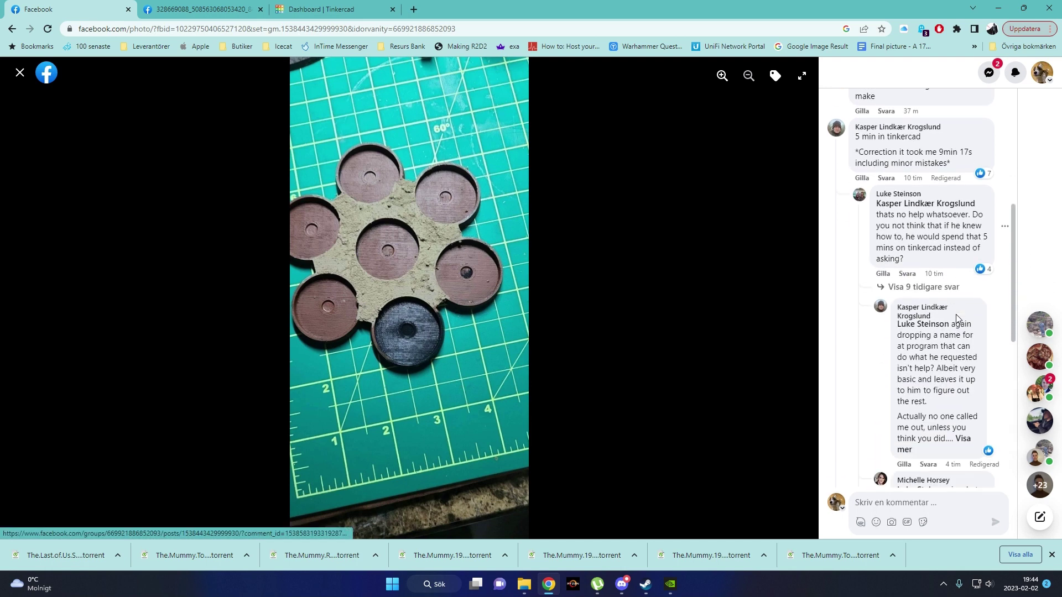
scroll(957, 318, "down", 6)
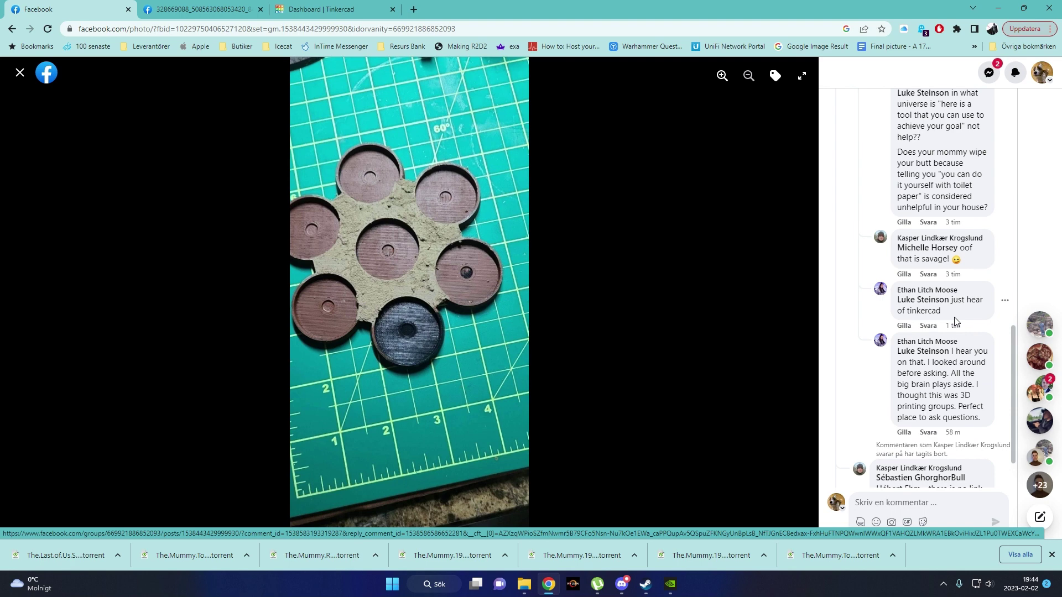
scroll(954, 318, "down", 2)
scroll(897, 314, "up", 10)
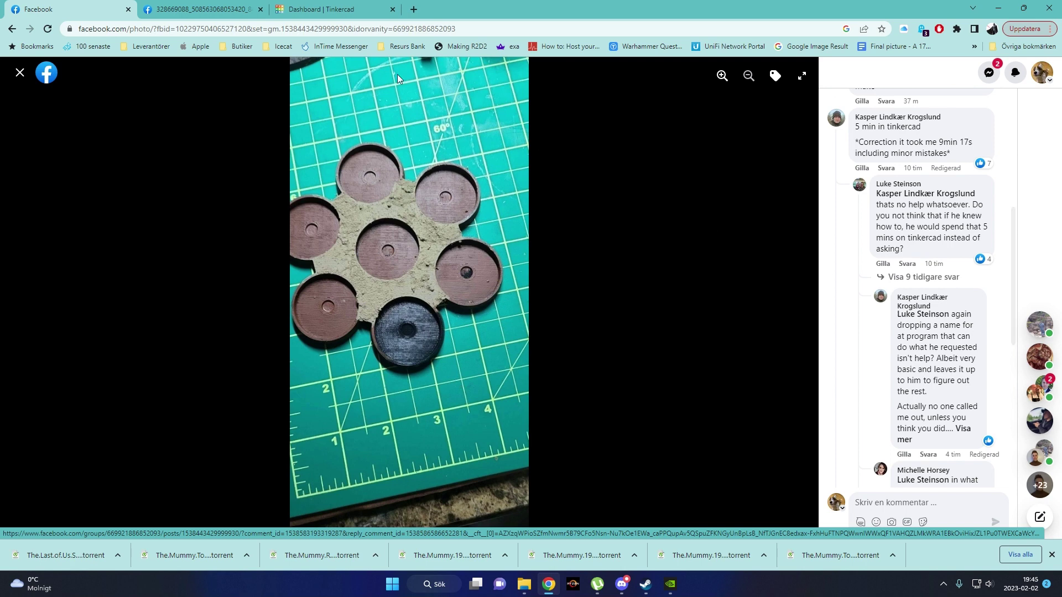
Switch to Tinkercad and create a new 3D design.
left_click(327, 9)
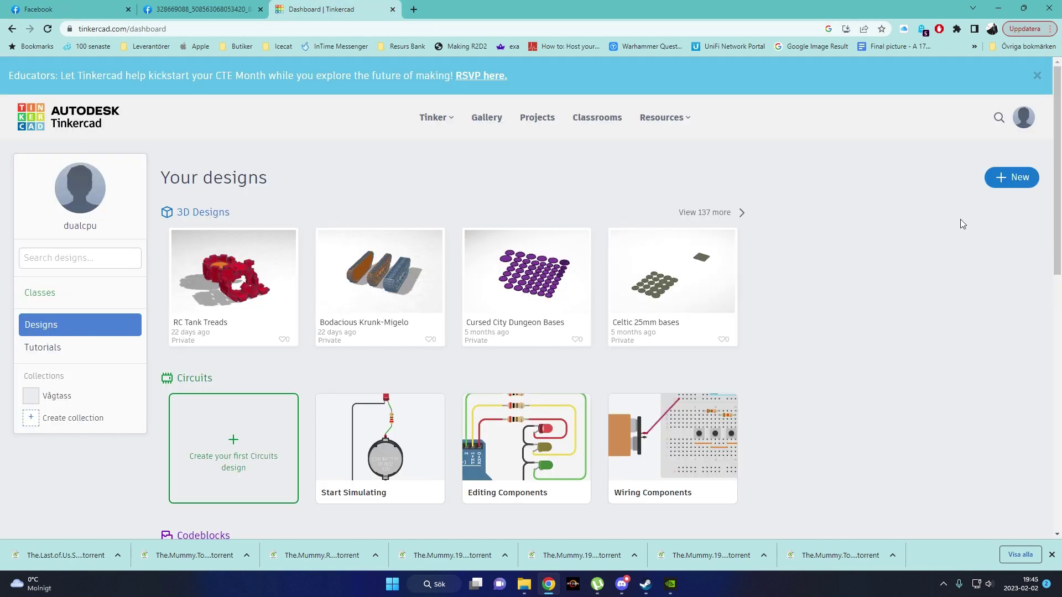
left_click(1011, 177)
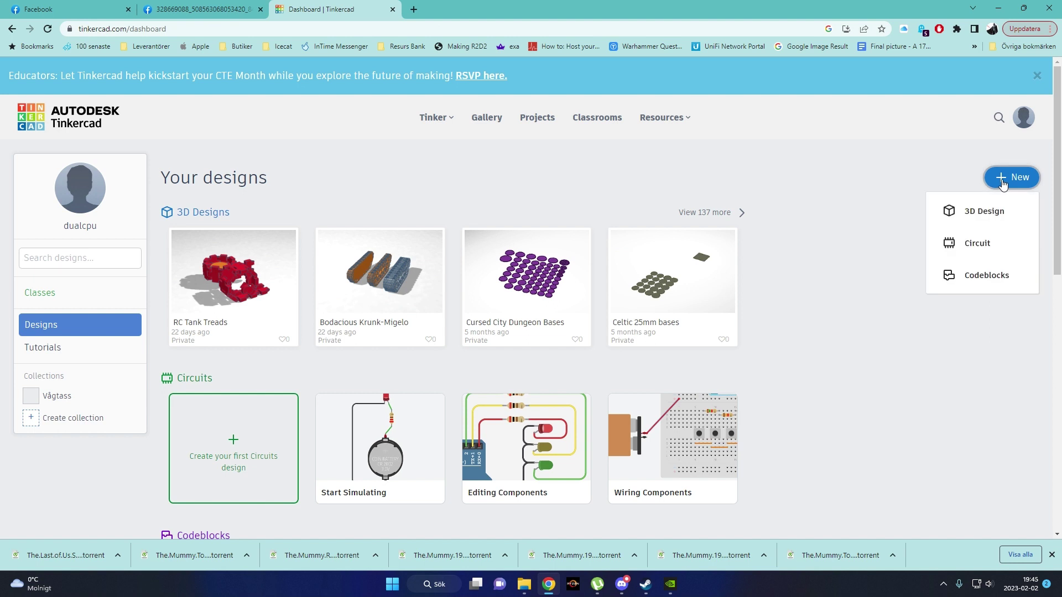
left_click(977, 222)
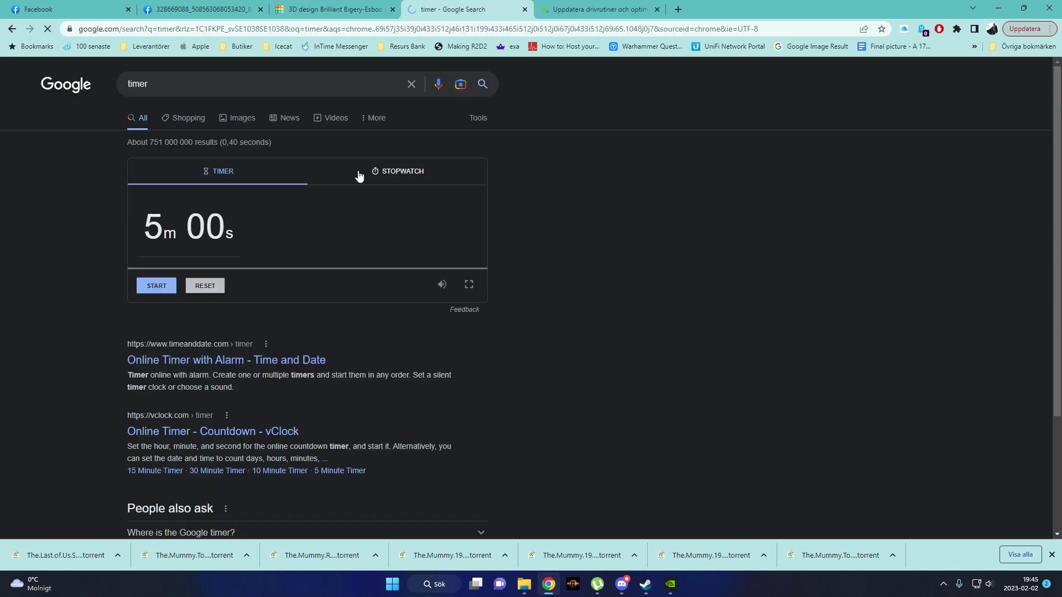
Close the two surplus pages, replace the running Google timer with a reset stopwatch, and return to the Tinkercad design.
left_click(657, 9)
left_click(261, 9)
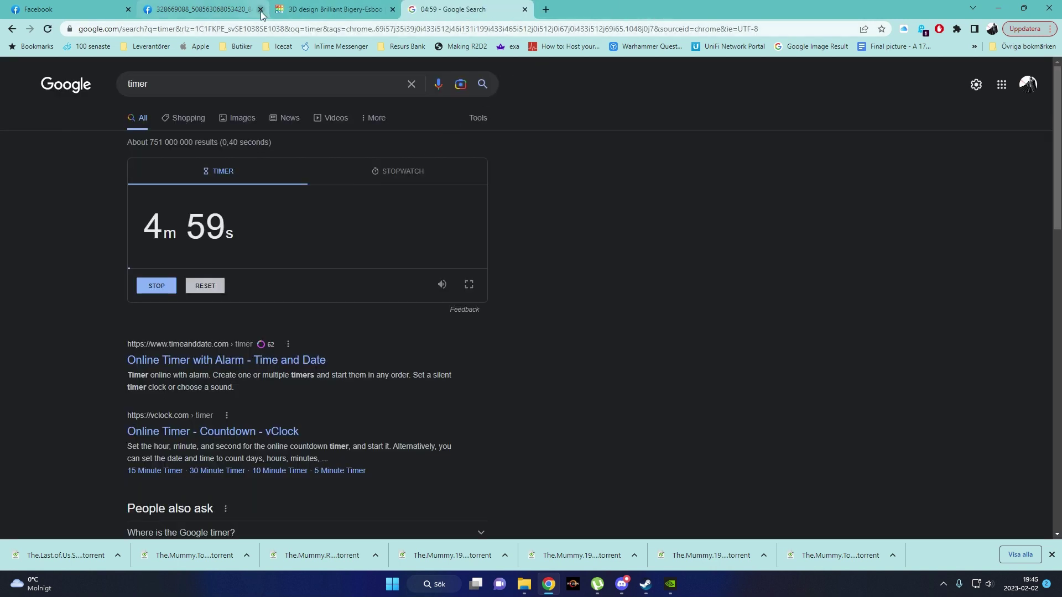
left_click(159, 288)
left_click(394, 172)
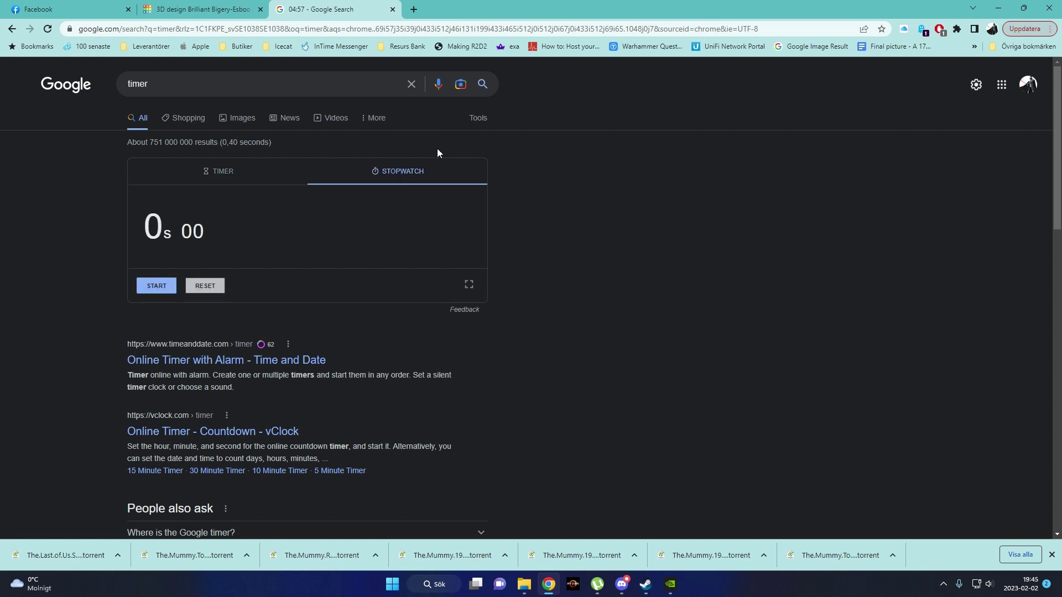
left_click(206, 287)
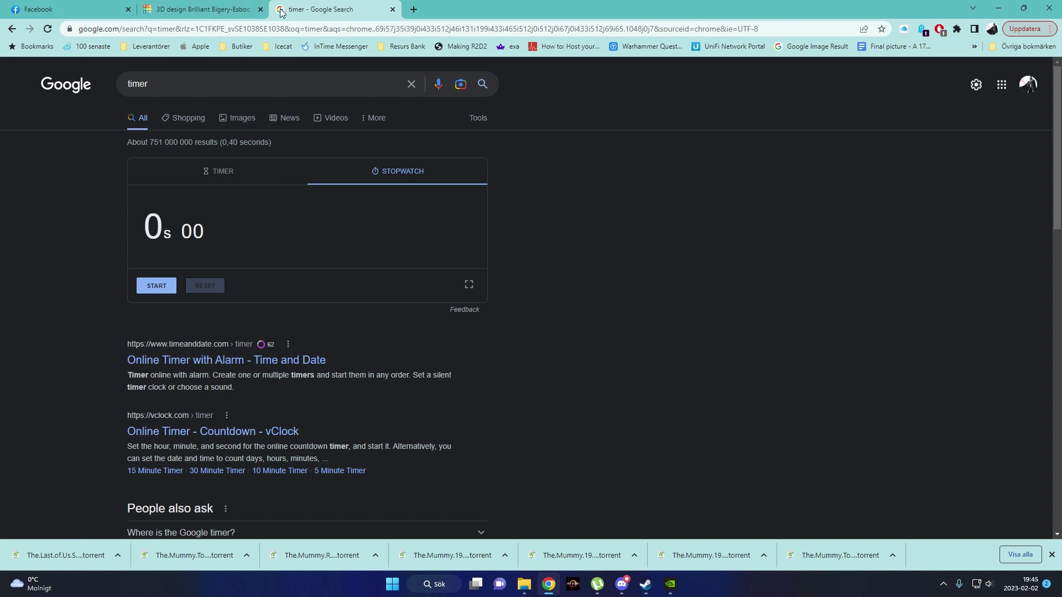
left_click(221, 10)
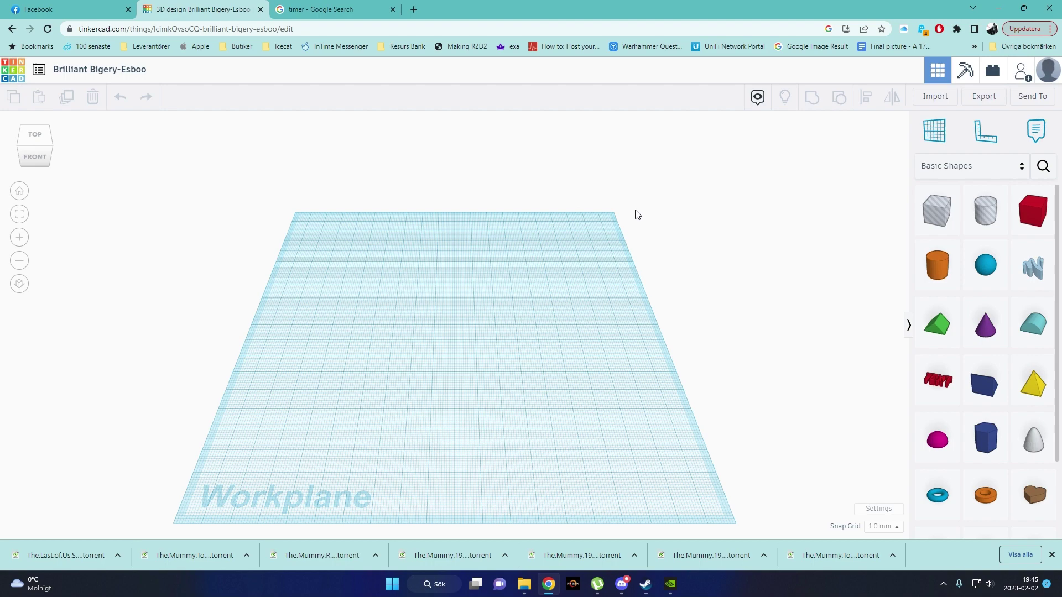
Set the workplane view to top-down with orthographic projection.
right_click_drag(629, 276, 641, 409)
left_click(33, 147)
left_click(19, 283)
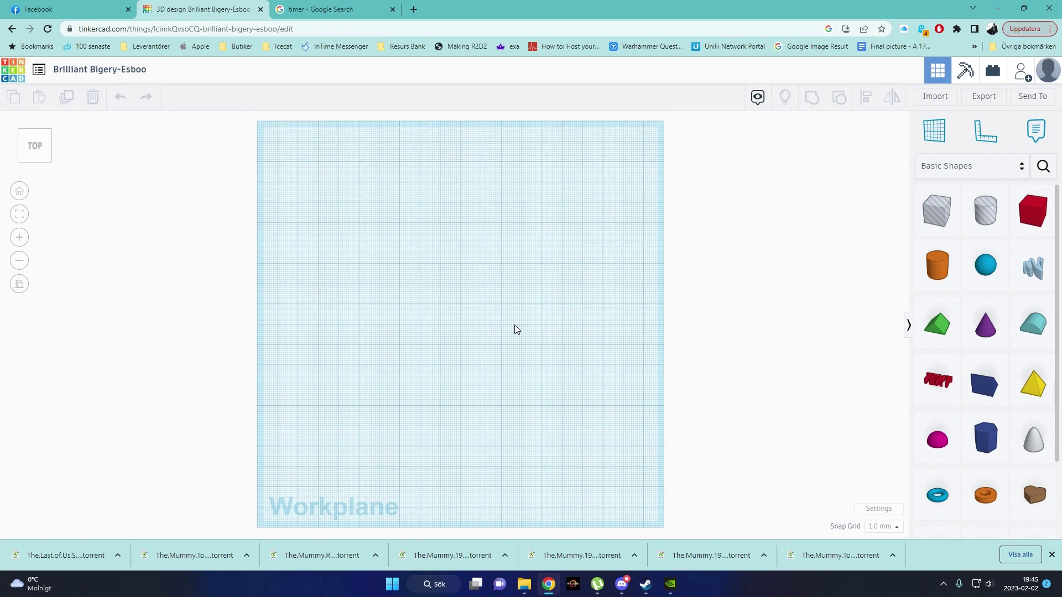
scroll(512, 328, "up", 4)
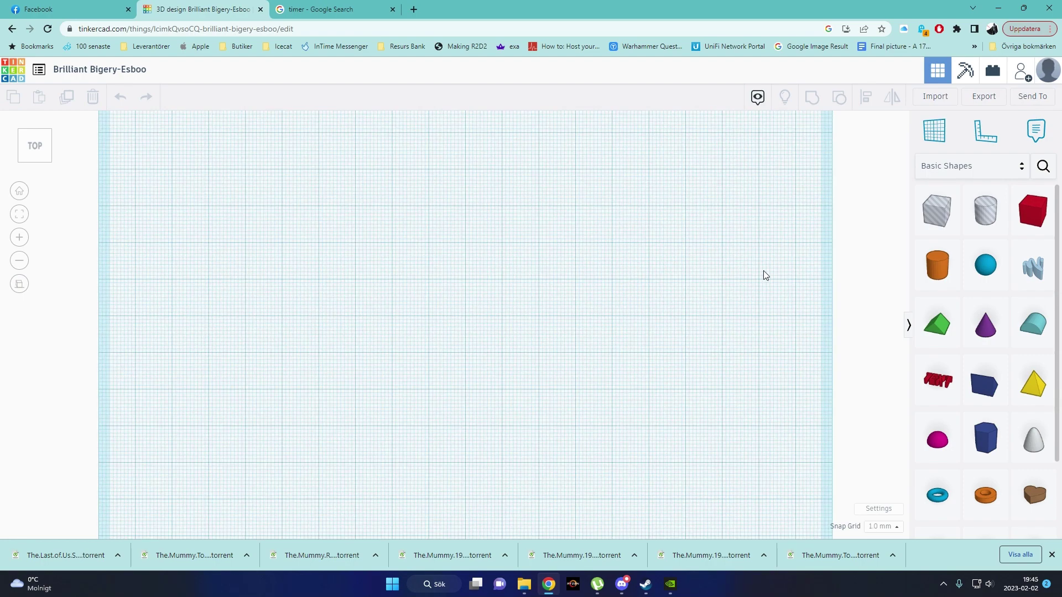
Check the tray photo on Facebook, start the Google stopwatch, and return to the Tinkercad design.
left_click(312, 16)
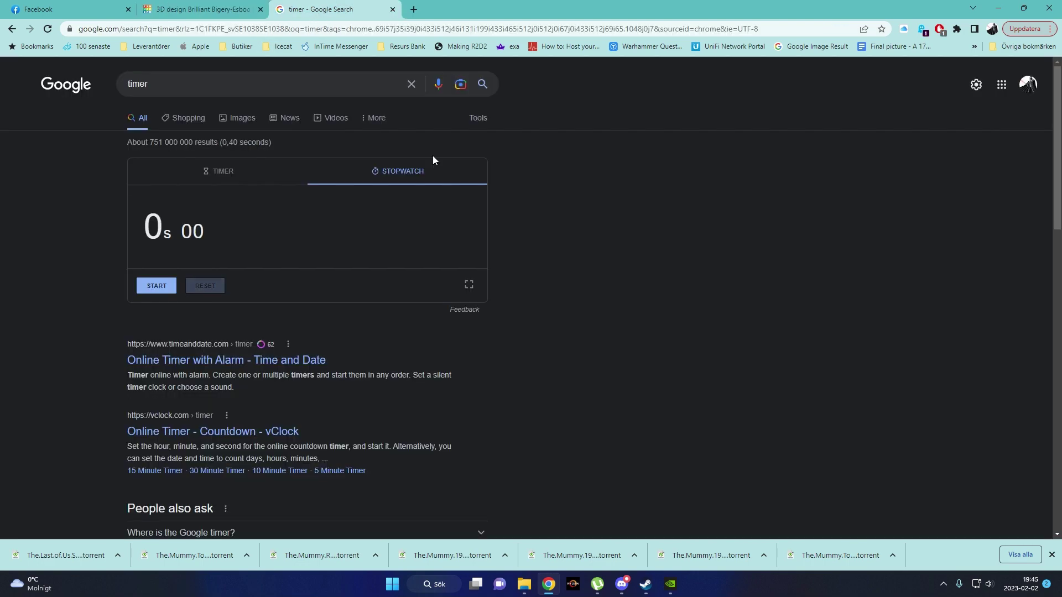
left_click(199, 10)
left_click(78, 9)
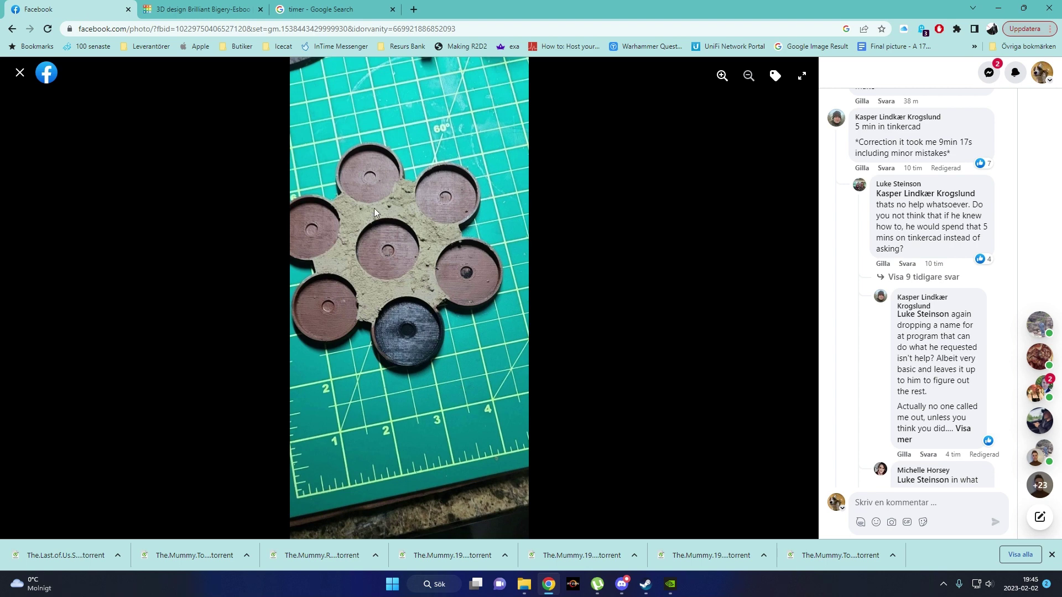
left_click(313, 12)
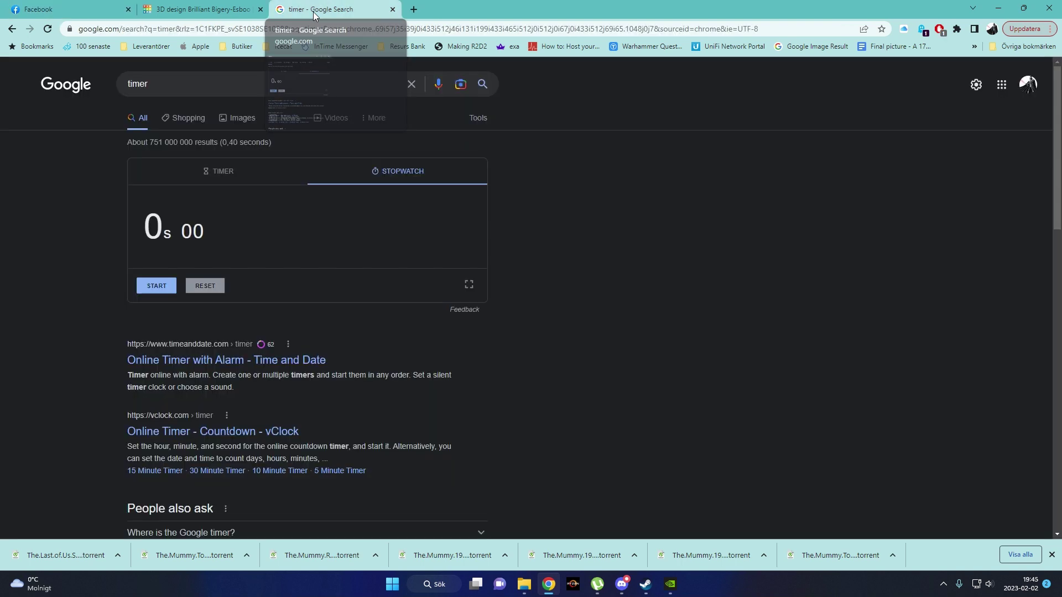
left_click(157, 286)
left_click(202, 10)
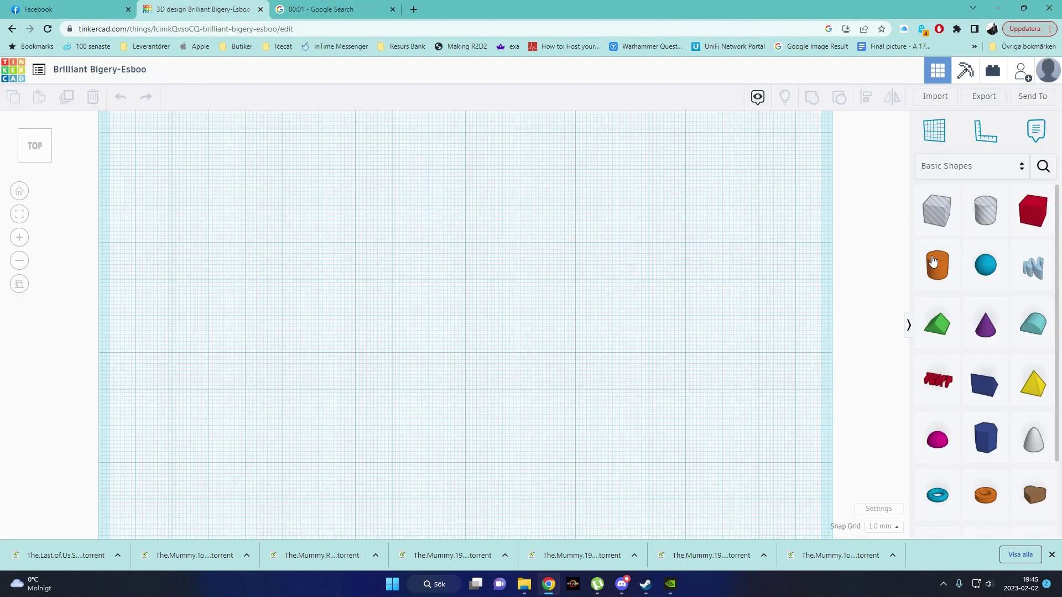
Place a solid cylinder on the workplane with 64 sides and scale it uniformly to 28 mm in diameter.
left_click_drag(937, 264, 410, 233)
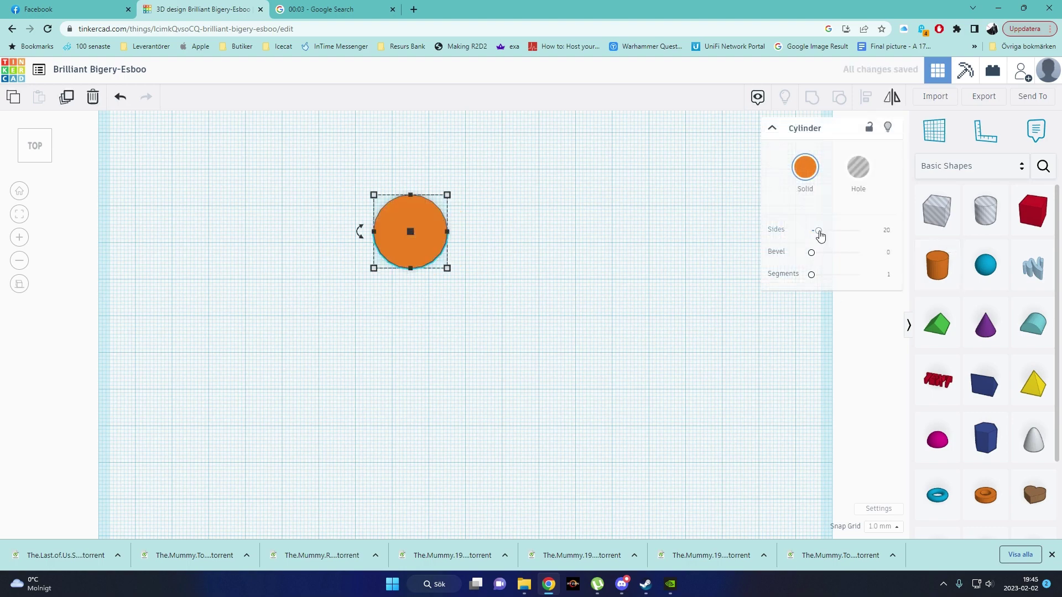
left_click_drag(819, 230, 859, 231)
scroll(513, 294, "up", 3)
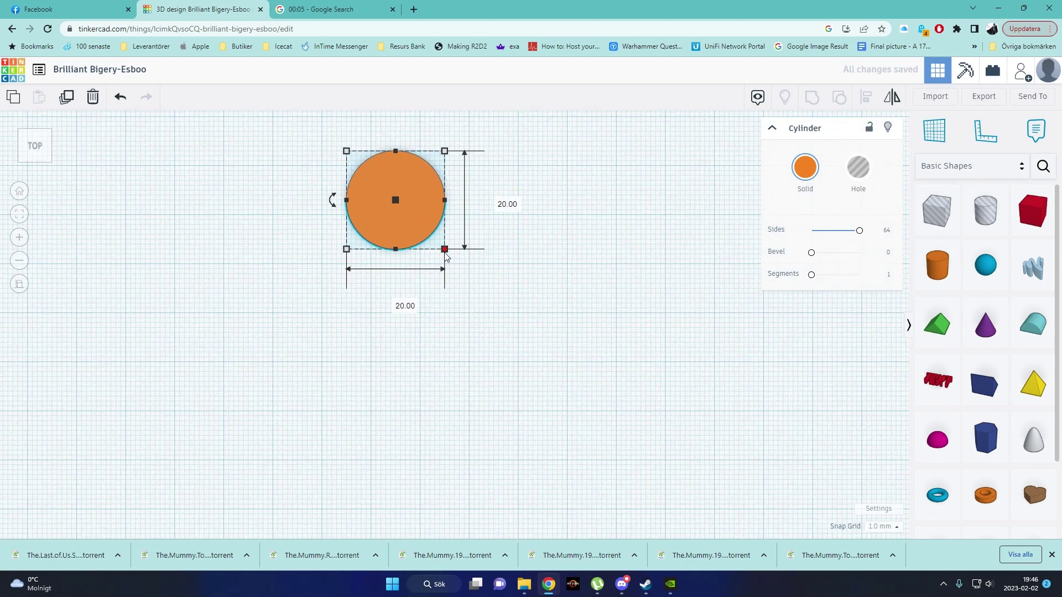
left_click(495, 205)
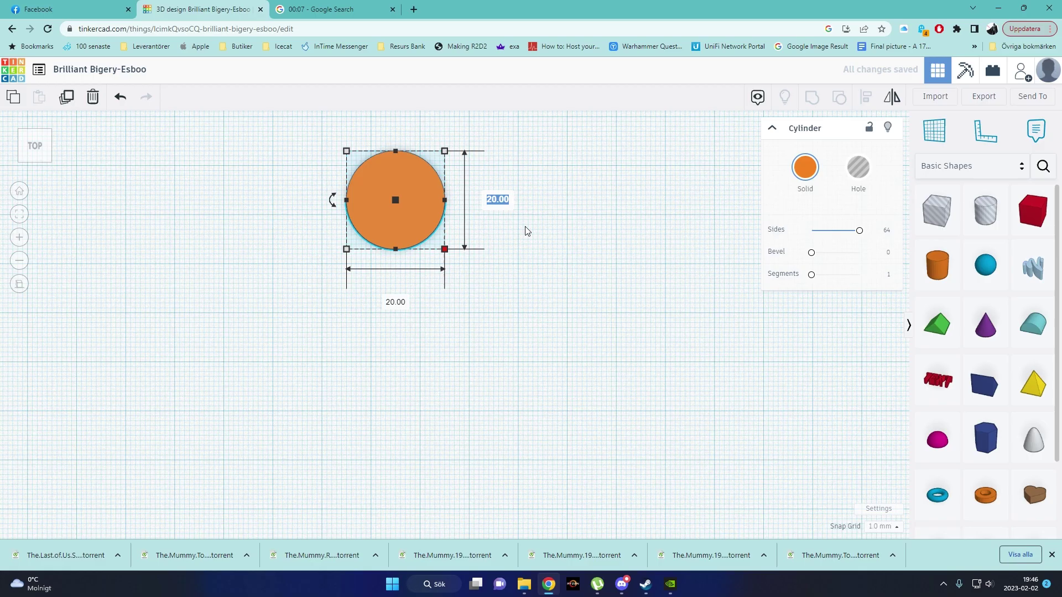
type("28")
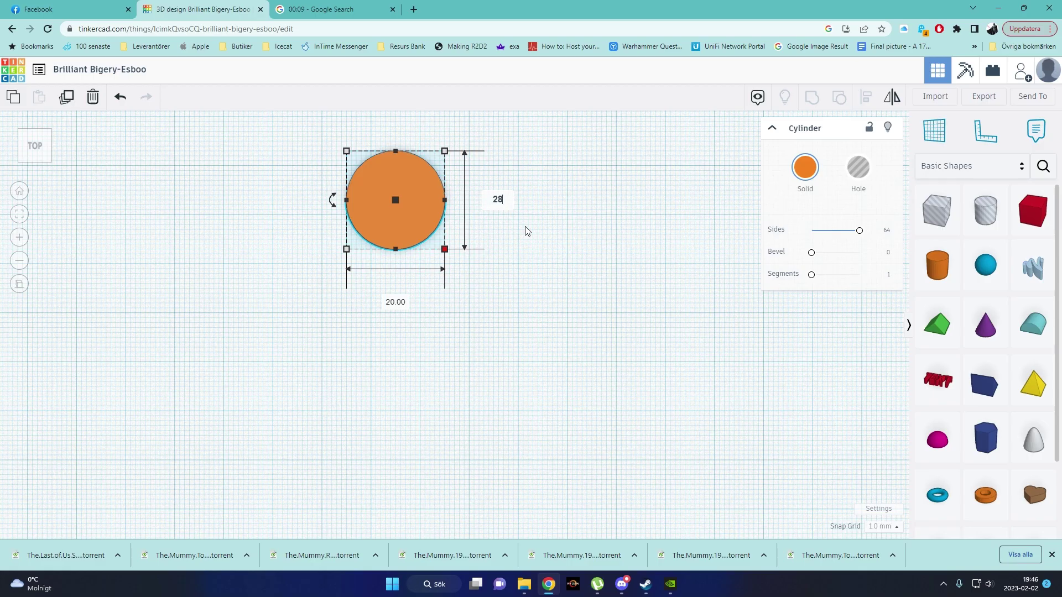
key("shift+Return")
Reduce the solid cylinder's height to a low disc and shift it 1 mm sideways on the workplane.
right_click_drag(530, 306, 532, 215)
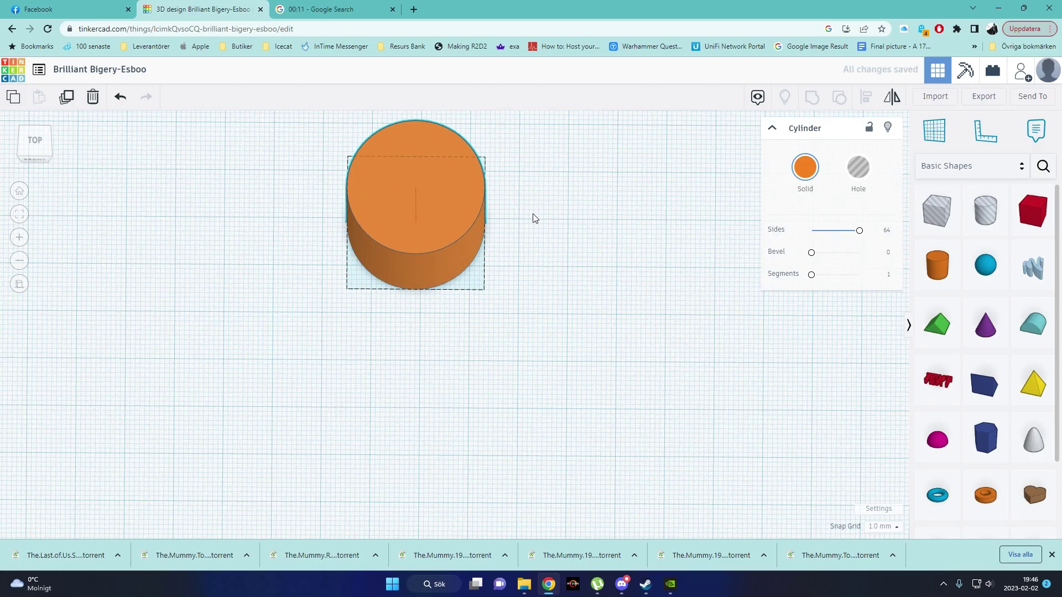
left_click(480, 231)
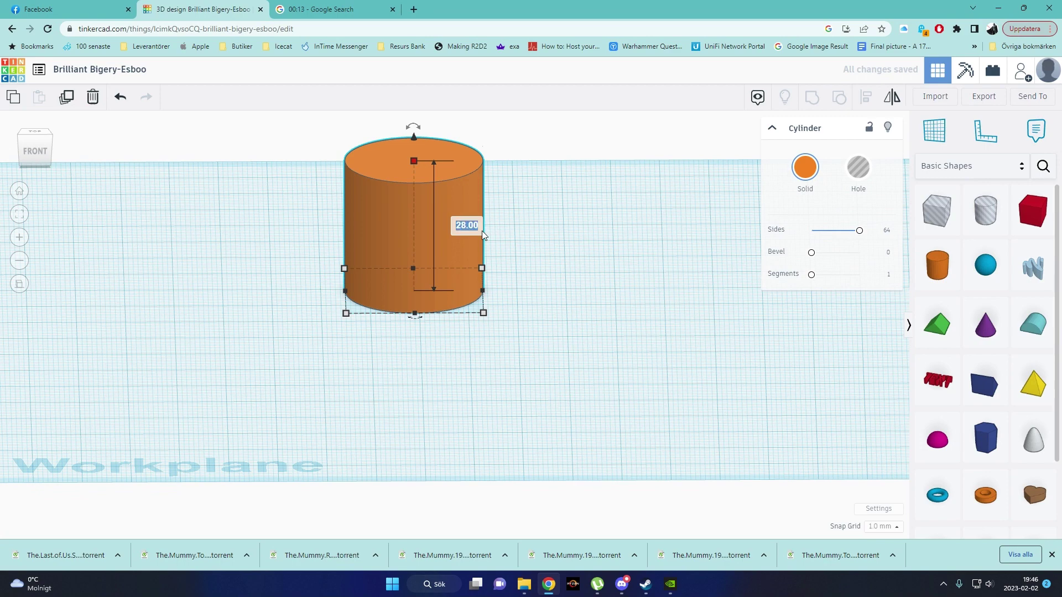
key("ctrl+Up")
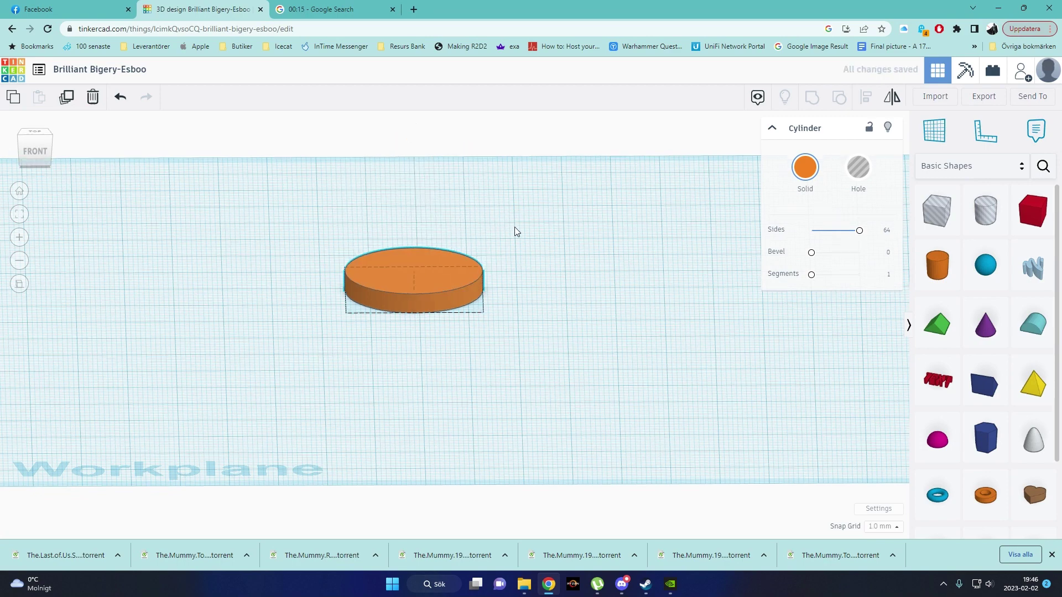
middle_click_drag(520, 227, 528, 303)
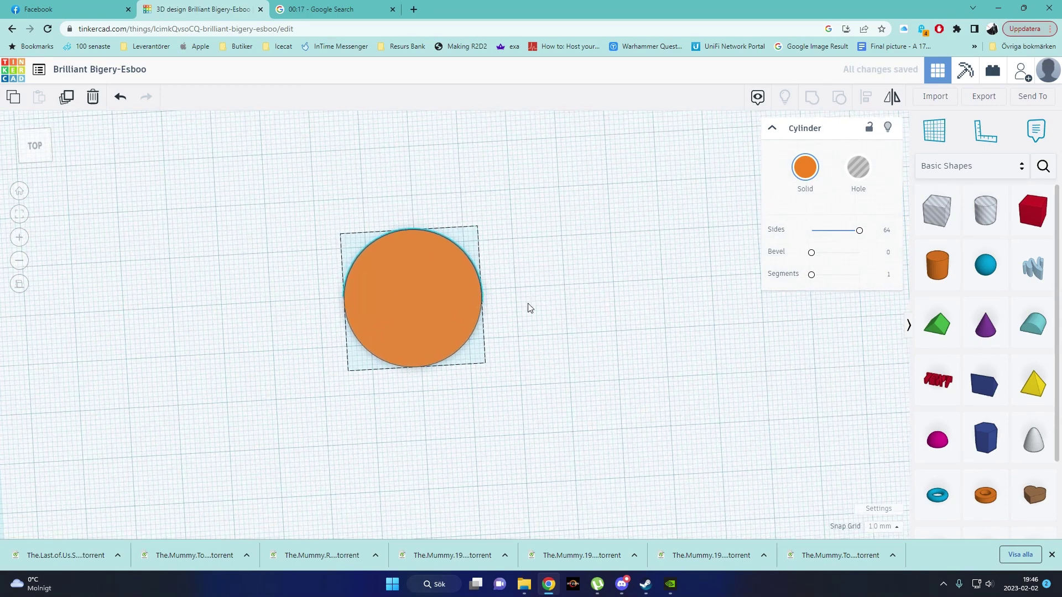
left_click_drag(449, 303, 456, 307)
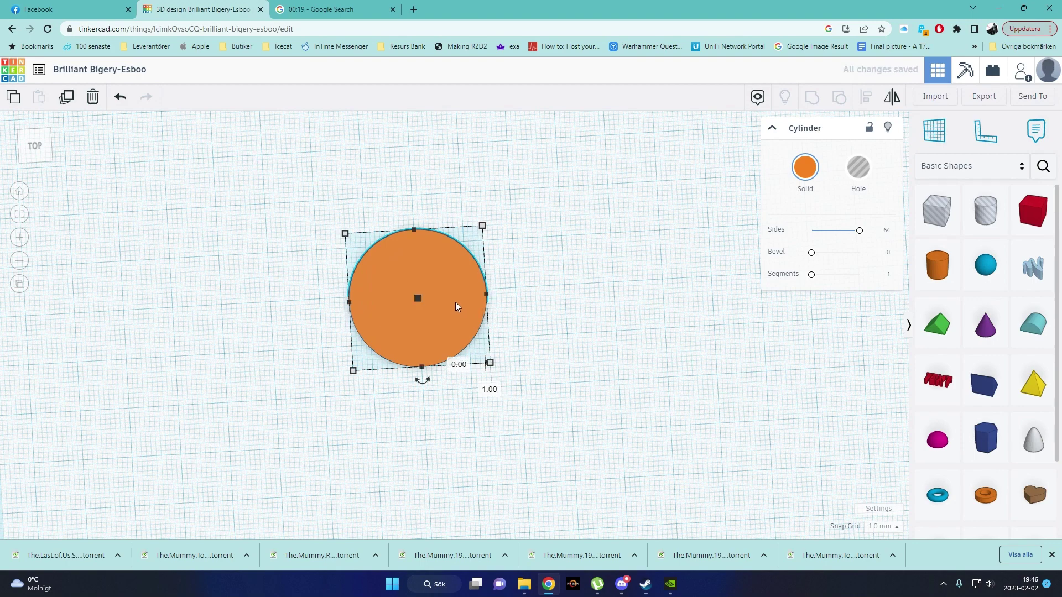
left_click(586, 286)
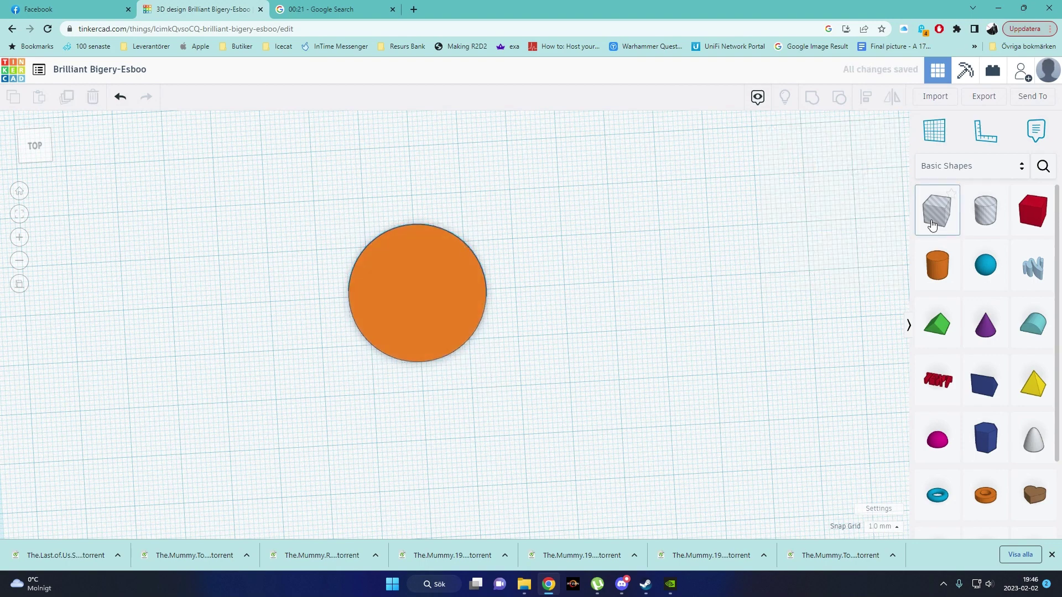
Place a hole cylinder over the disc with 64 sides and scale it uniformly to 26 mm in diameter.
left_click_drag(985, 213, 409, 294)
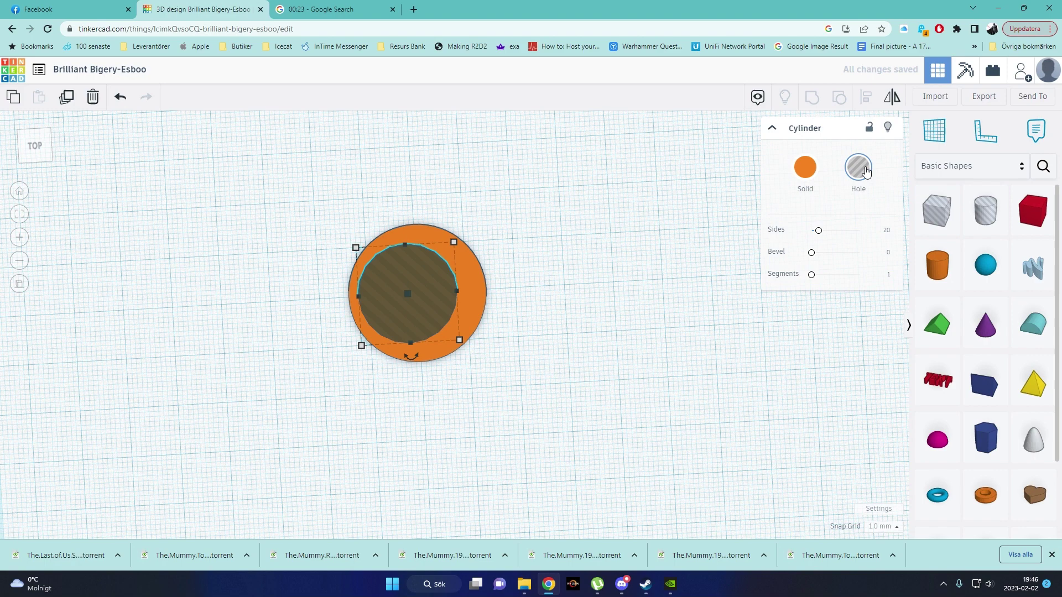
left_click_drag(819, 230, 859, 230)
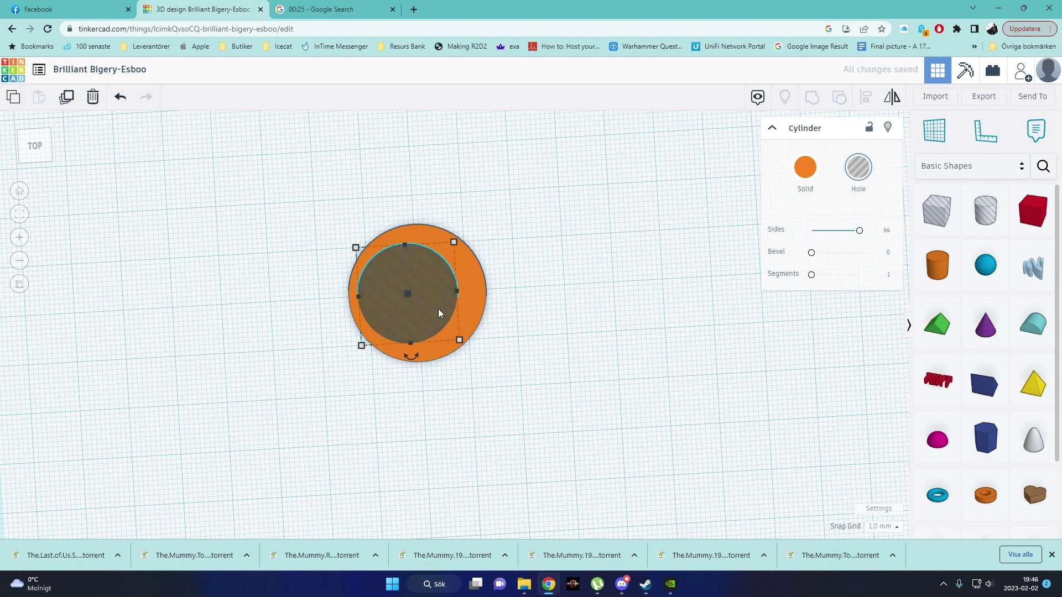
mouse_move(459, 340)
left_click(518, 290)
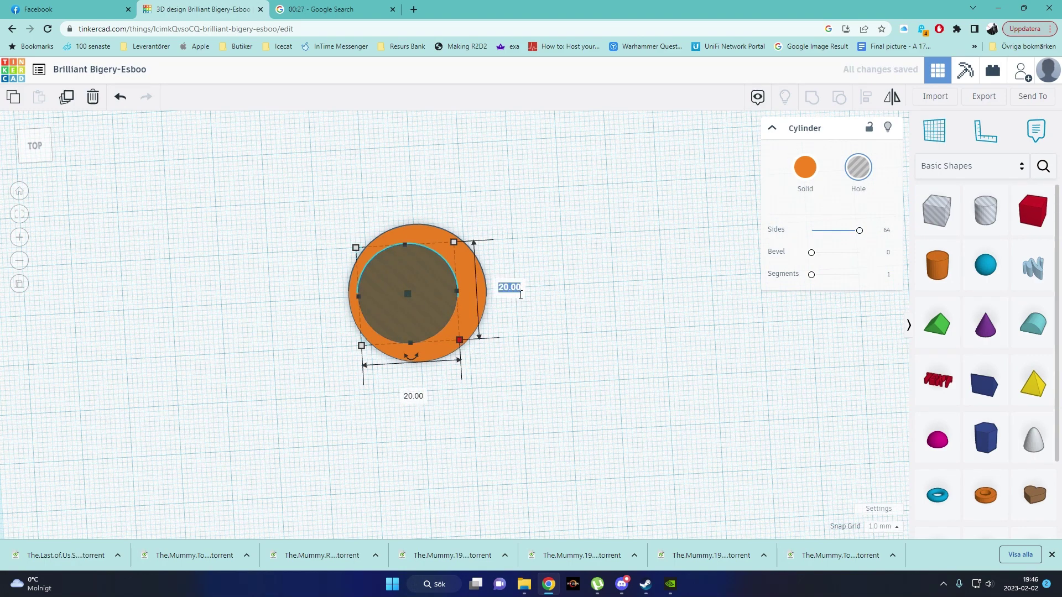
type("26")
key("Return")
Shorten the hole cylinder and raise it 2 mm above the workplane so the disc keeps a floor.
right_click_drag(536, 308, 470, 260)
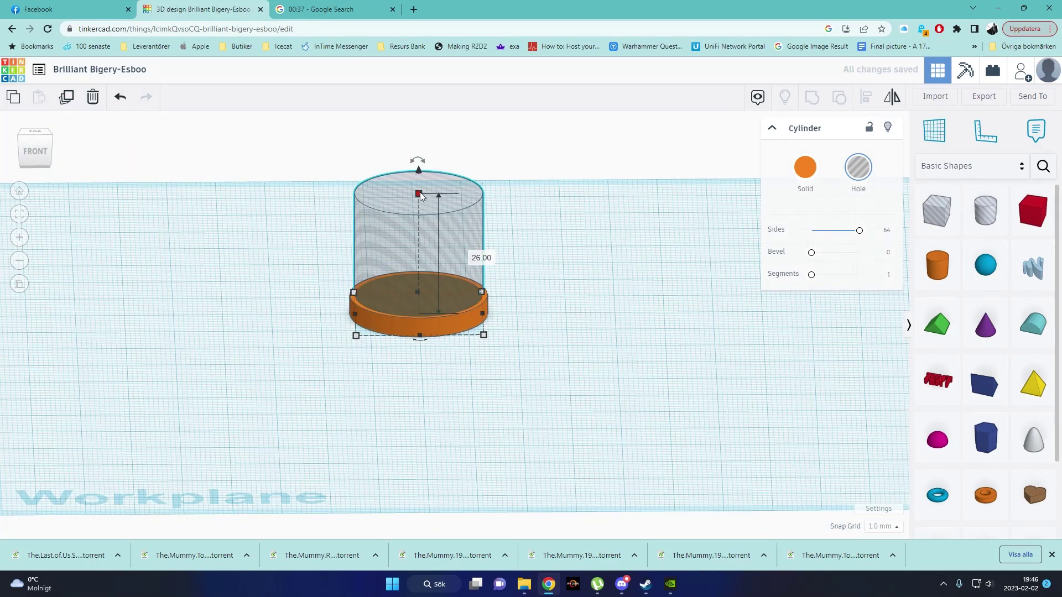
left_click_drag(421, 195, 420, 247)
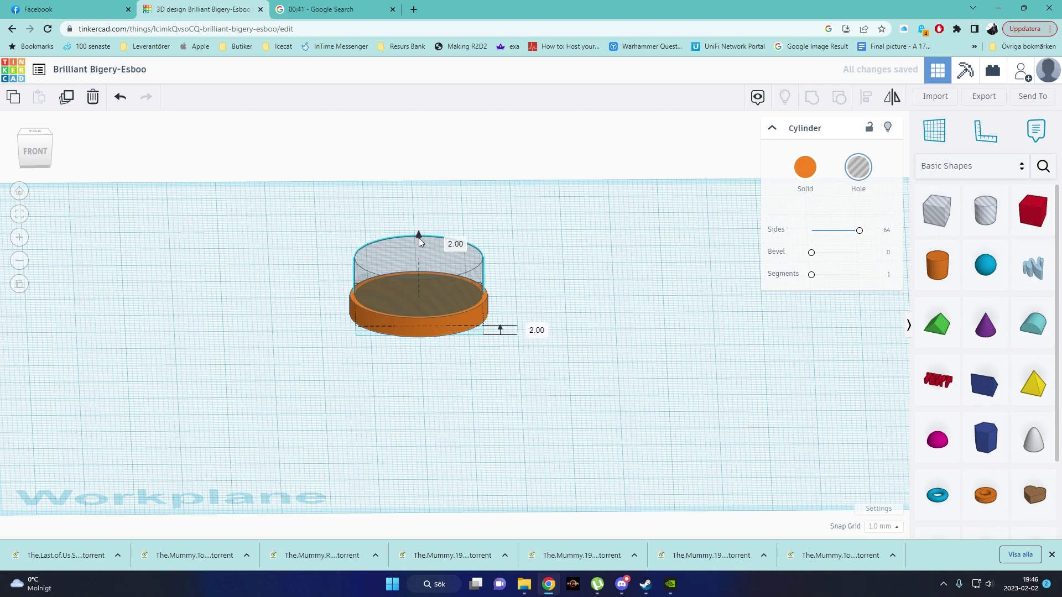
right_click_drag(535, 220, 541, 467)
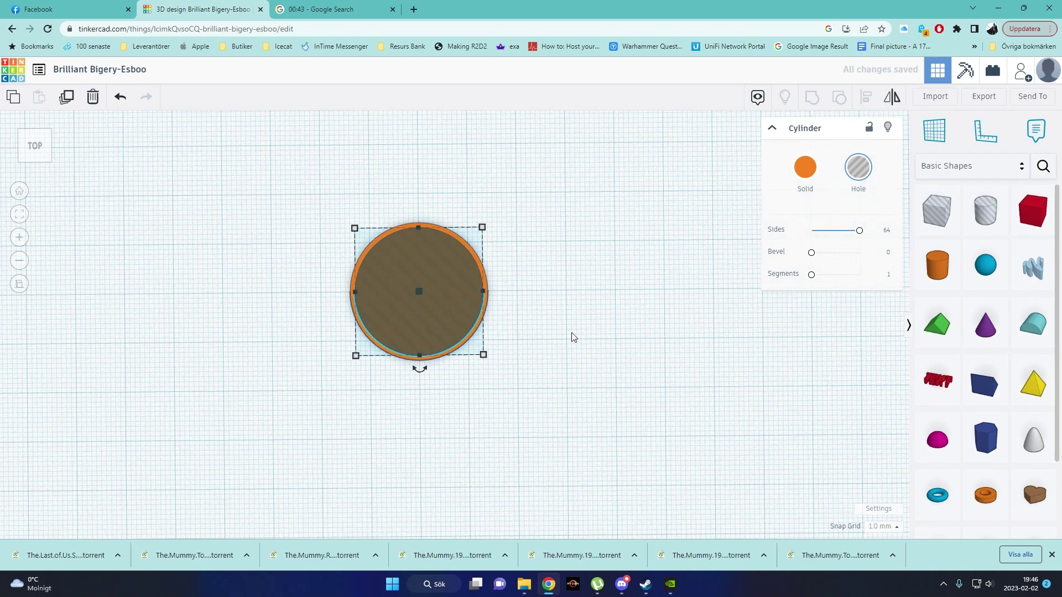
Move the hole cylinder about 20 mm to the right so it only partly overlaps the disc, and deselect it.
key("shift+Right")
key("shift+Right")
left_click(680, 319)
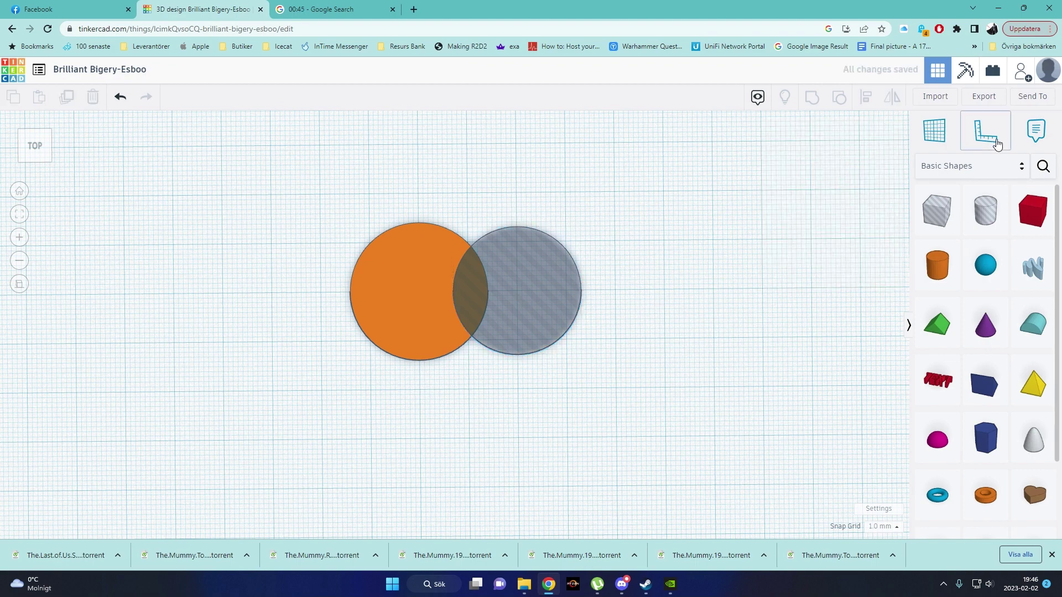
Place a second hole cylinder beside the overlapping shapes, with 64 sides, scaled uniformly to 3 mm in diameter.
left_click(1001, 199)
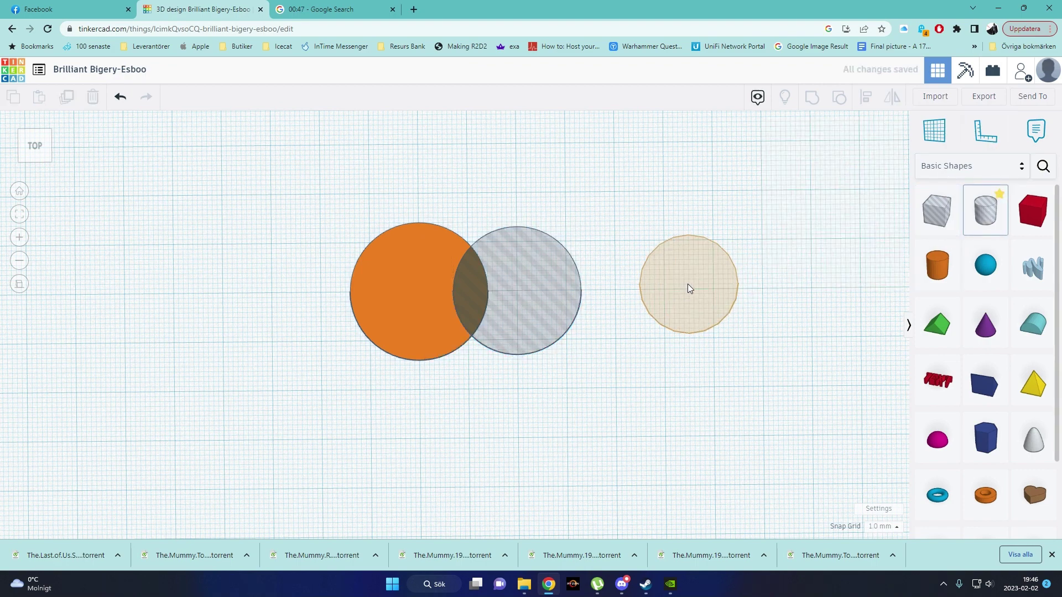
left_click(685, 284)
left_click_drag(818, 230, 859, 231)
mouse_move(728, 328)
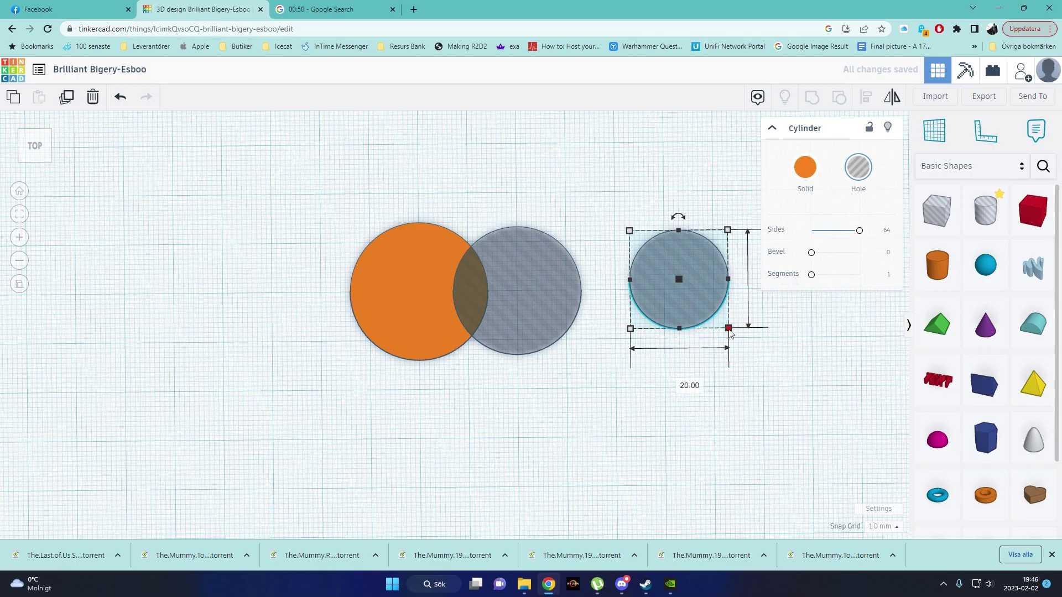
left_click(682, 381)
type("3")
key("Return")
scroll(716, 290, "up", 3)
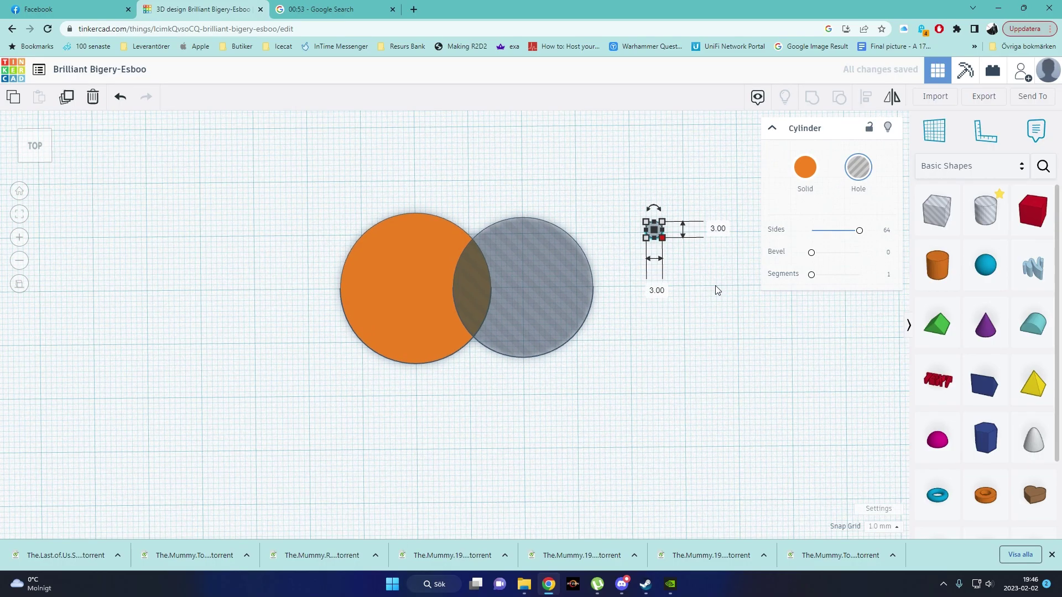
Move the 3 mm hole cylinder across the workplane into the solid disc, close to the disc's centre.
right_click_drag(727, 297, 716, 206)
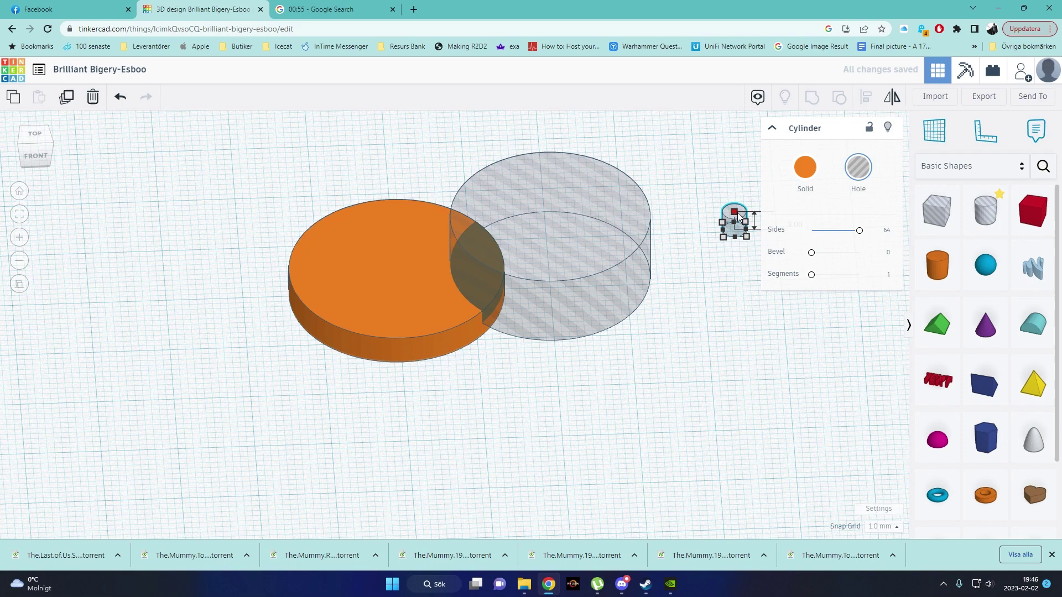
middle_click_drag(683, 311, 619, 401)
left_click(671, 294)
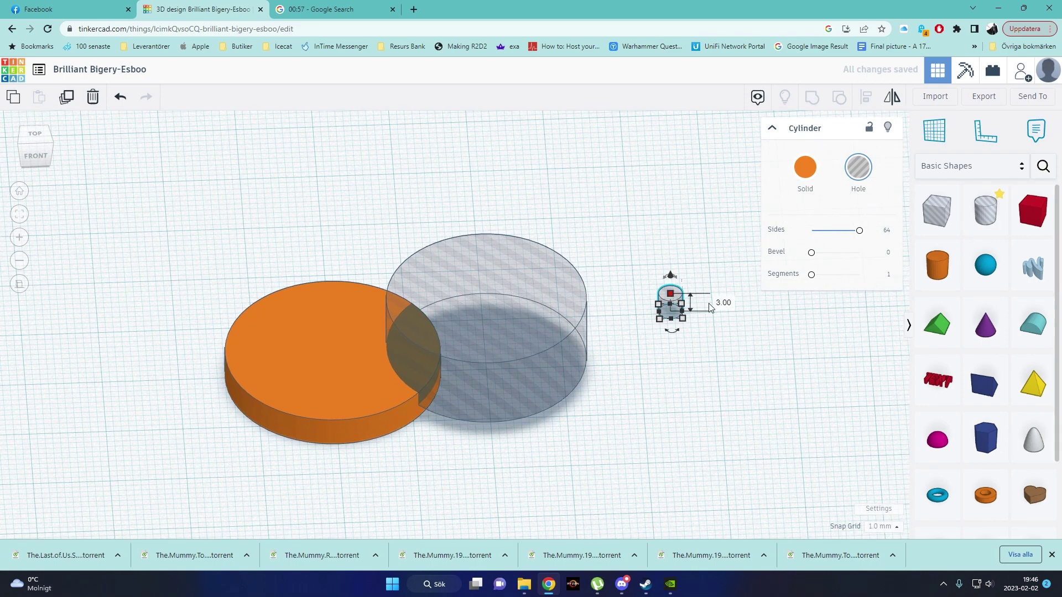
right_click_drag(657, 383, 625, 470)
right_click_drag(680, 341, 633, 359)
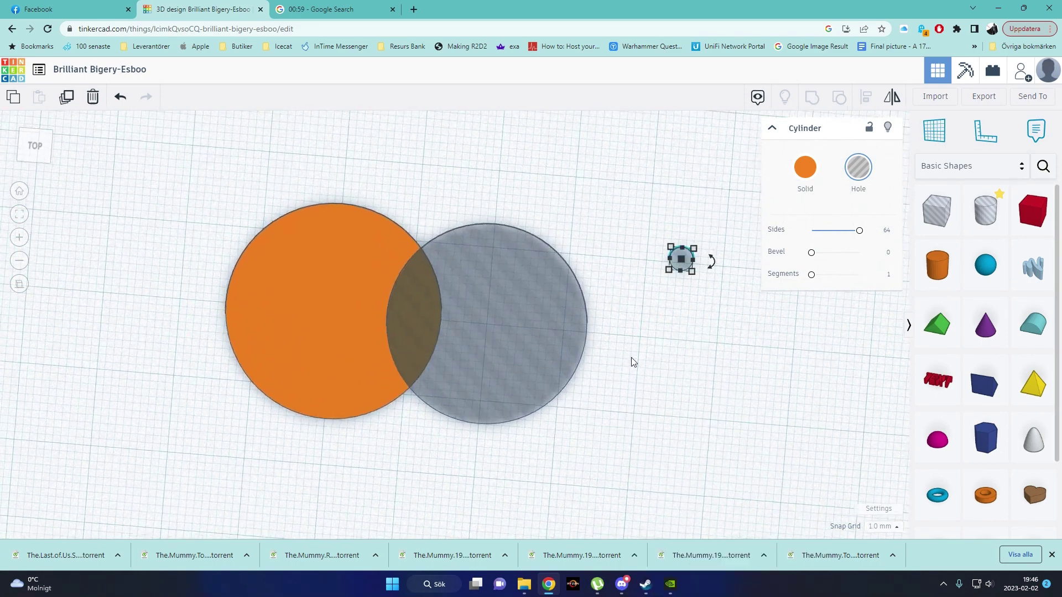
key("shift+Left")
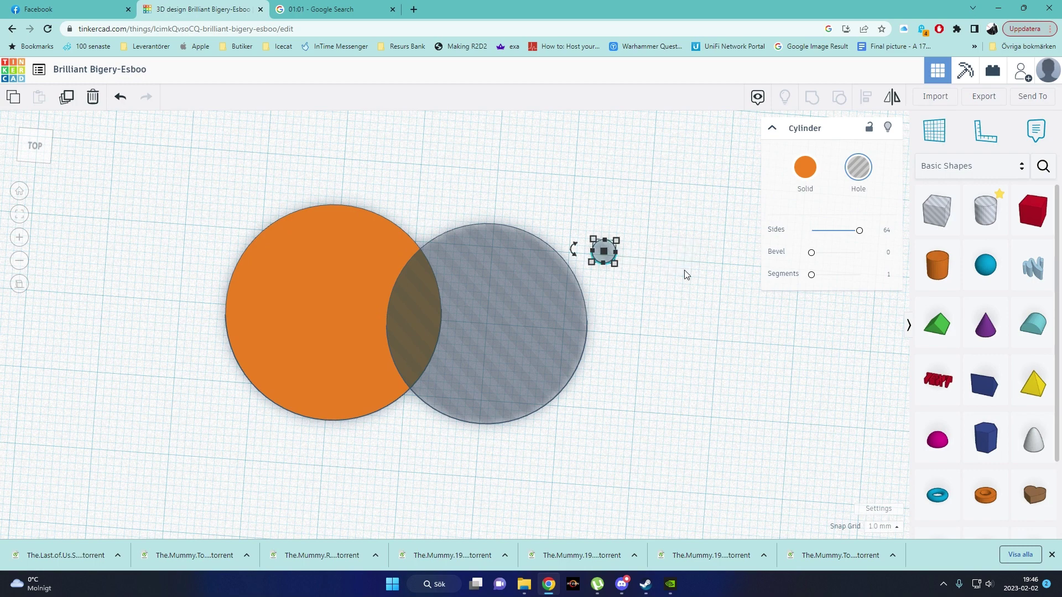
key("shift+Left")
key("shift+Left")
key("shift+Left")
key("shift+Left")
key("Right")
key("Right")
key("Right")
key("Right")
key("Right")
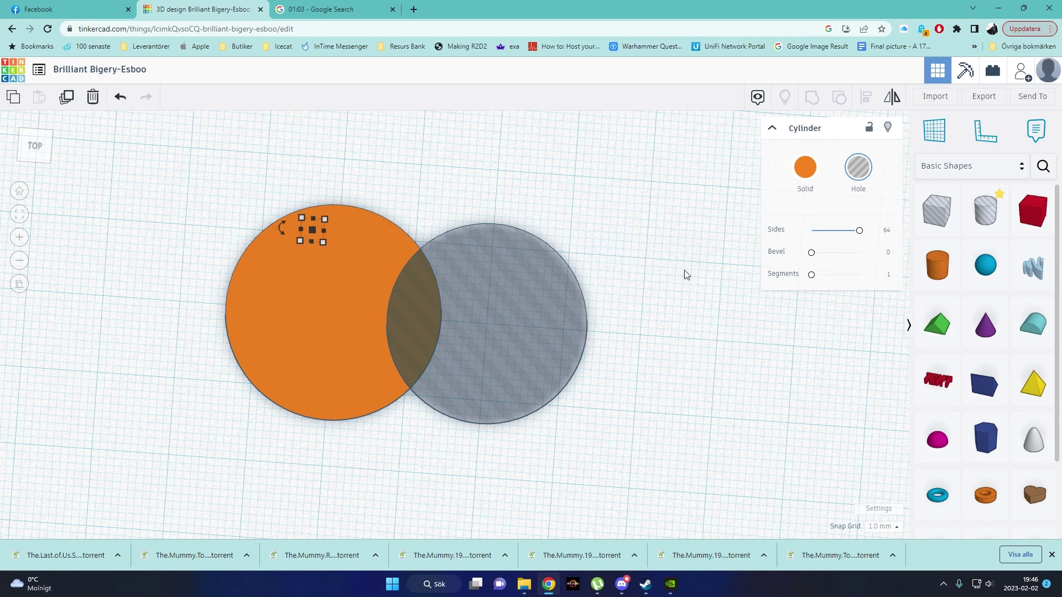
key("Down")
key("Down")
key("Down")
key("Down")
key("Down")
key("Down")
key("Down")
key("Down")
key("Down")
key("Down")
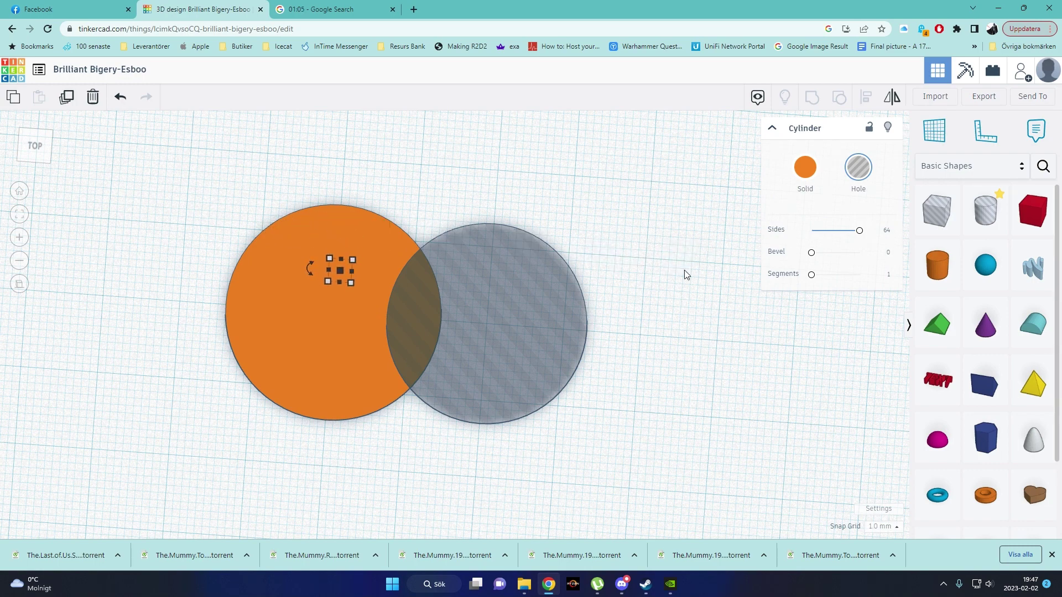
key("Down")
key("Down")
key("Down")
key("Down")
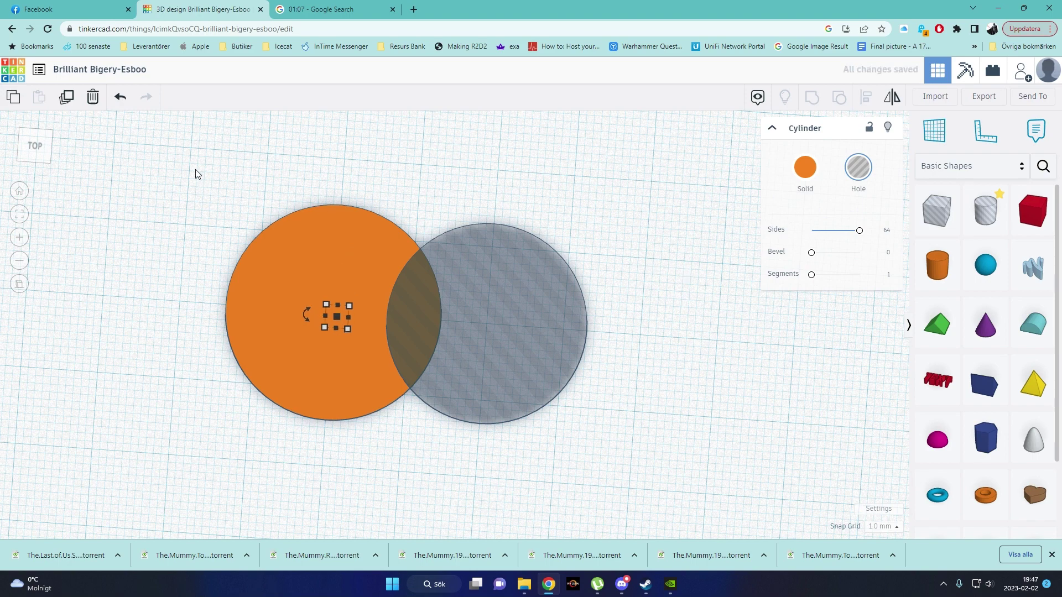
Raise the small hole cylinder until it shows above the disc's top face.
left_click(35, 145)
middle_click_drag(308, 243, 330, 233)
scroll(387, 310, "up", 4)
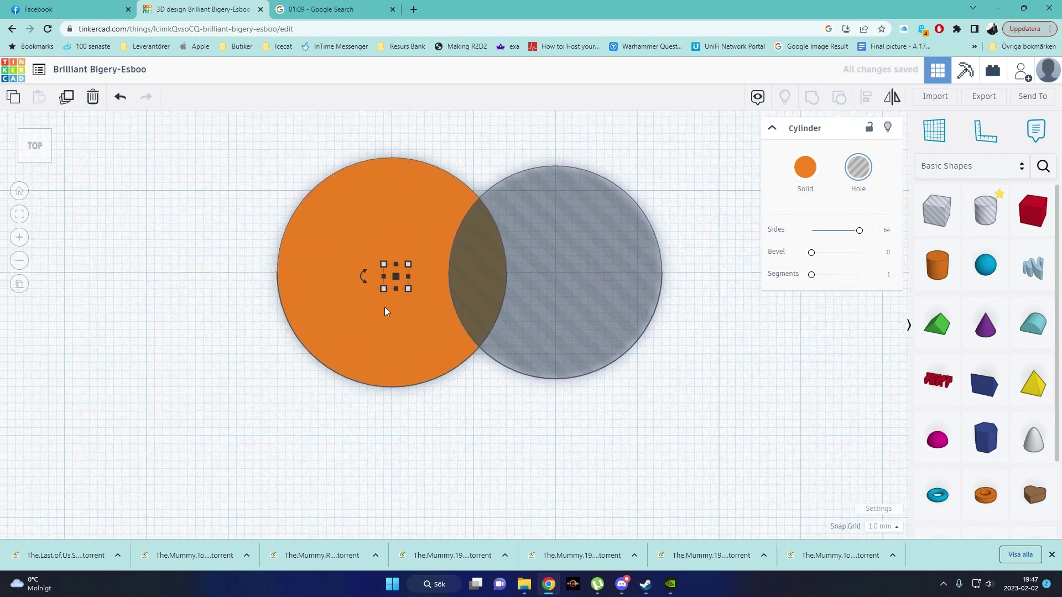
right_click_drag(372, 317, 363, 231)
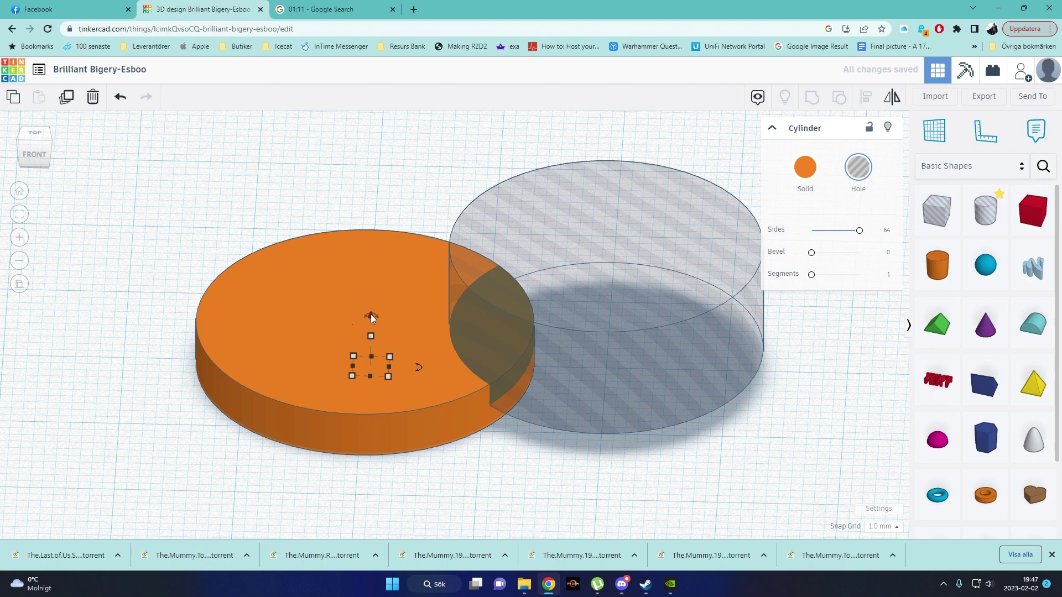
left_click_drag(371, 317, 373, 268)
right_click_drag(374, 276, 403, 516)
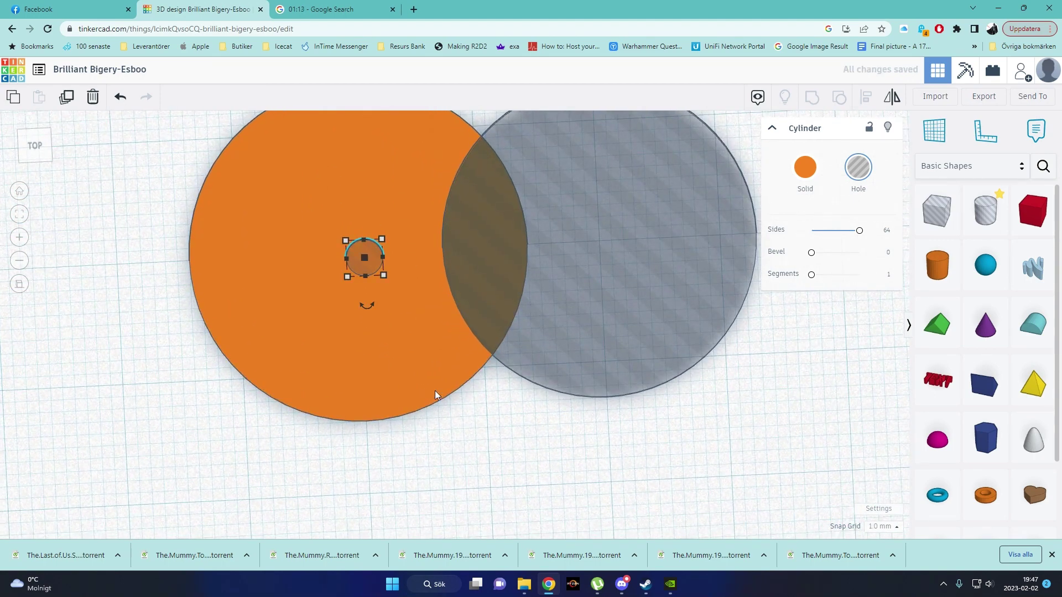
Set the snap grid to 0.5 mm and nudge the small hole cylinder to the exact centre of the disc.
left_click(883, 526)
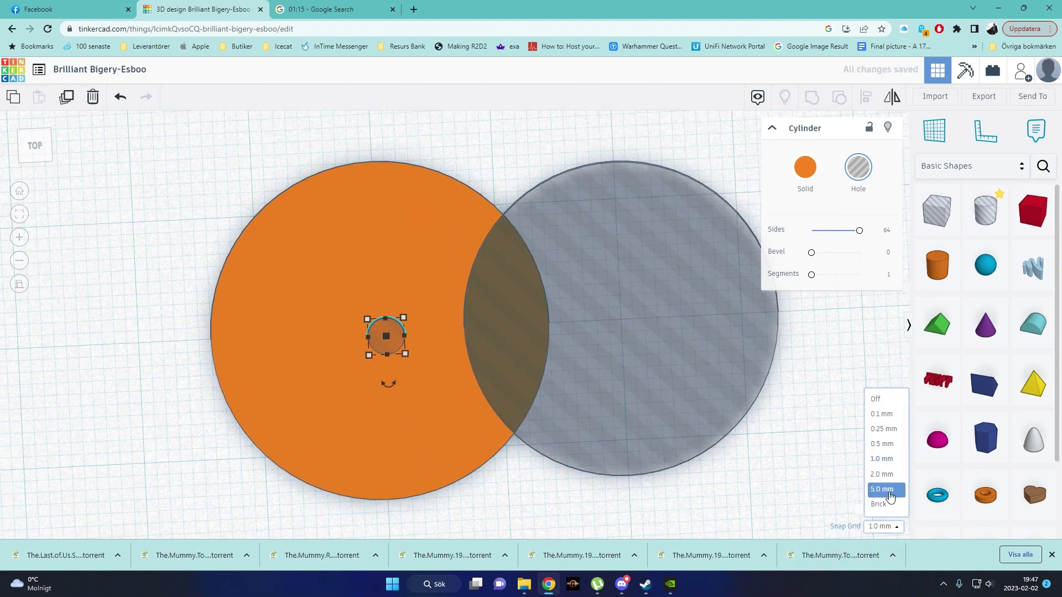
left_click(887, 444)
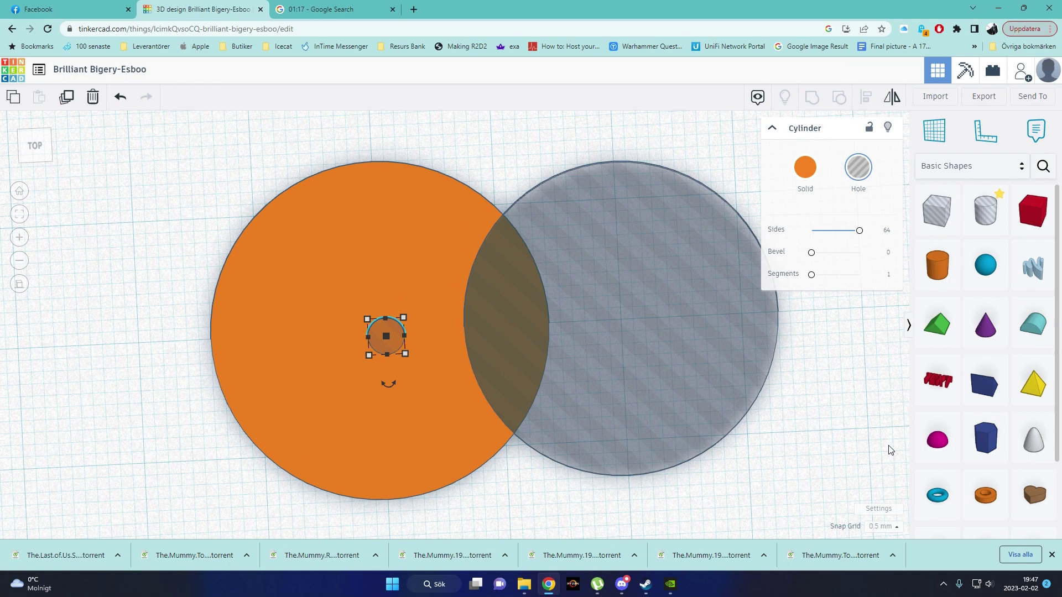
key("Left")
key("Up")
key("shift+Left")
key("Left")
key("Left")
key("Left")
key("Left")
key("Left")
key("Left")
key("Left")
key("Left")
key("Left")
key("Left")
key("Left")
key("Left")
key("Left")
key("Left")
key("Left")
key("Left")
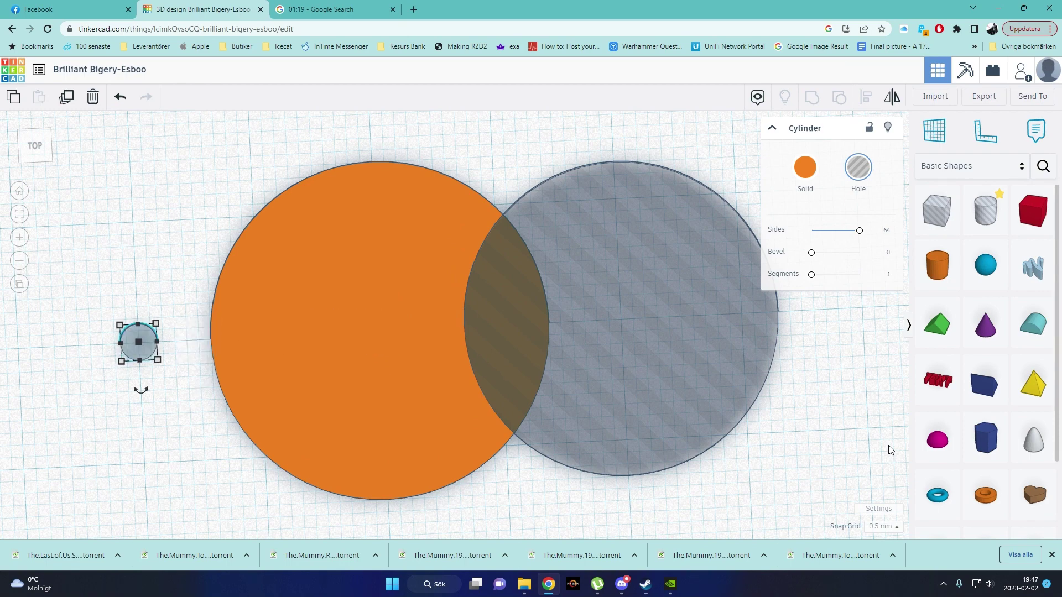
key("Right")
key("Right")
key("Right")
key("Right")
key("Right")
key("Right")
key("Right")
key("Right")
key("Right")
key("Right")
key("Right")
key("Right")
key("Right")
key("Right")
key("Right")
key("Right")
key("Right")
key("Right")
key("Right")
key("Right")
key("Up")
key("Up")
key("Up")
key("Up")
key("Up")
key("Up")
key("Up")
key("Up")
key("Up")
key("Up")
key("Up")
key("Up")
key("Up")
key("Up")
key("Up")
key("Up")
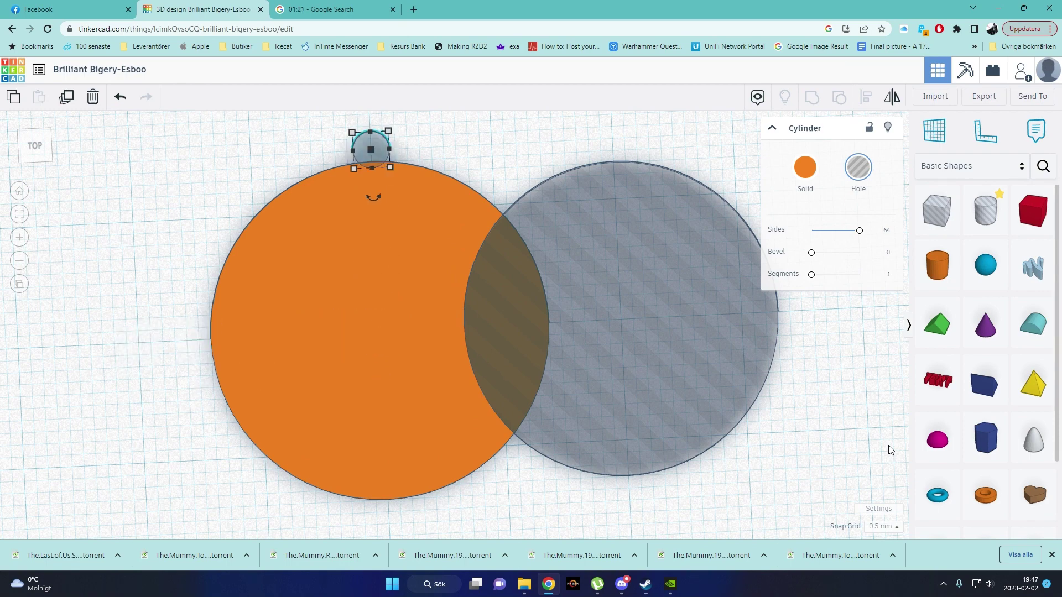
key("Down")
key("Down")
key("Down")
key("Down")
key("Down")
key("Down")
key("Down")
key("Down")
key("Down")
key("Down")
key("Down")
key("Down")
key("Down")
key("Down")
key("Down")
key("Down")
Lower the small hole cylinder back into the disc and set its height to 3.1 mm.
right_click_drag(644, 460, 585, 252)
left_click_drag(380, 306, 381, 352)
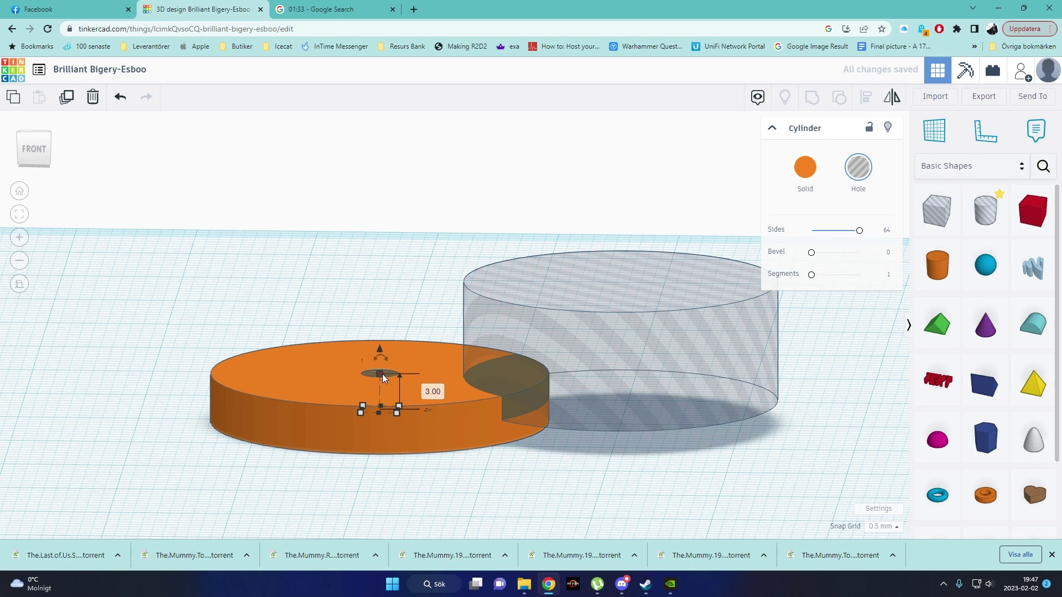
left_click(428, 392)
type("3.1")
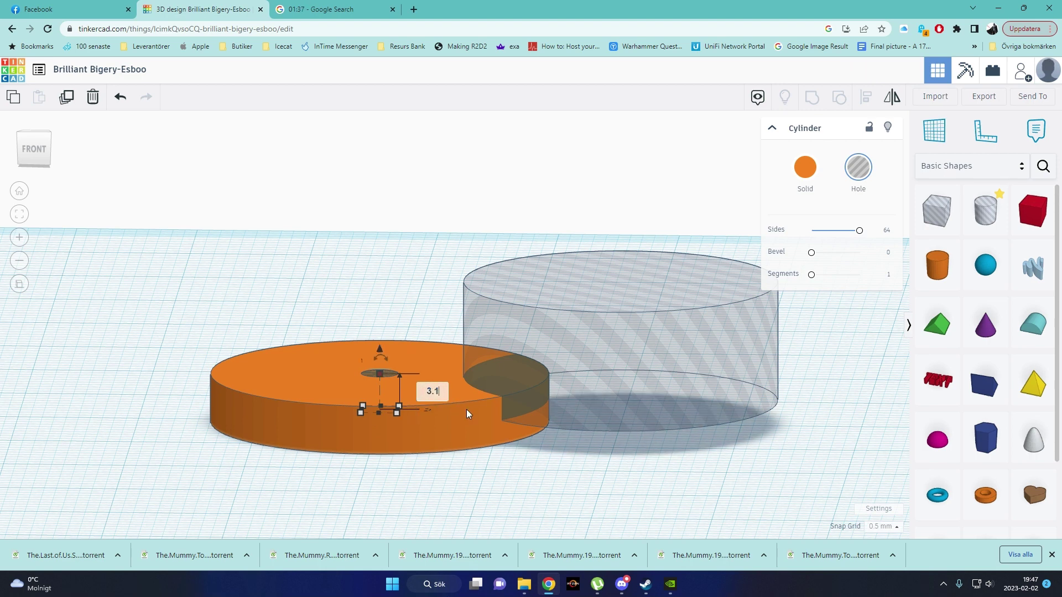
key("Return")
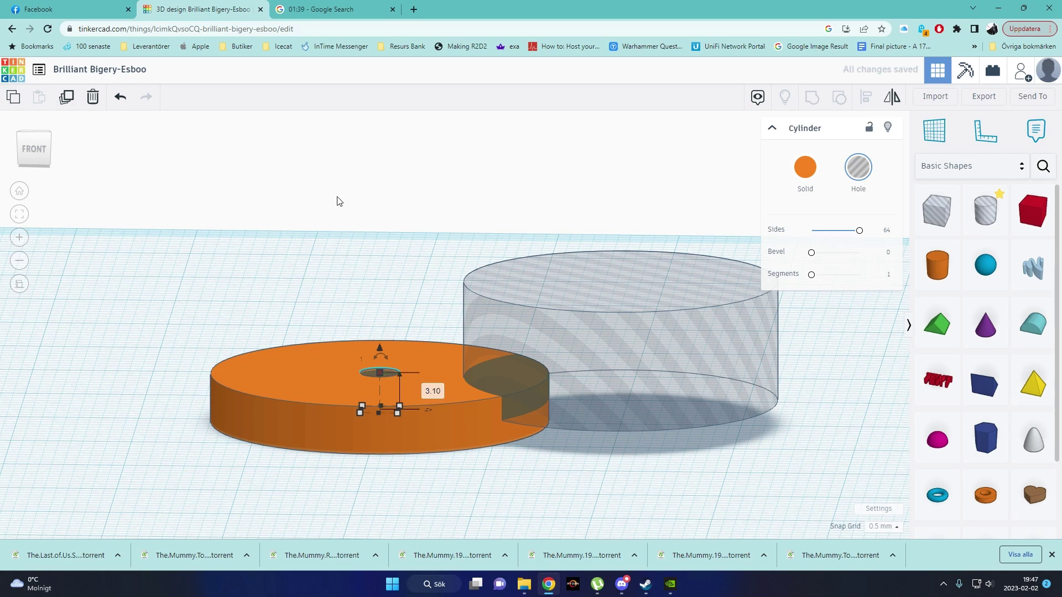
Move the 26 mm hole cylinder back over the disc so it sits concentric with it.
right_click_drag(338, 201, 370, 505)
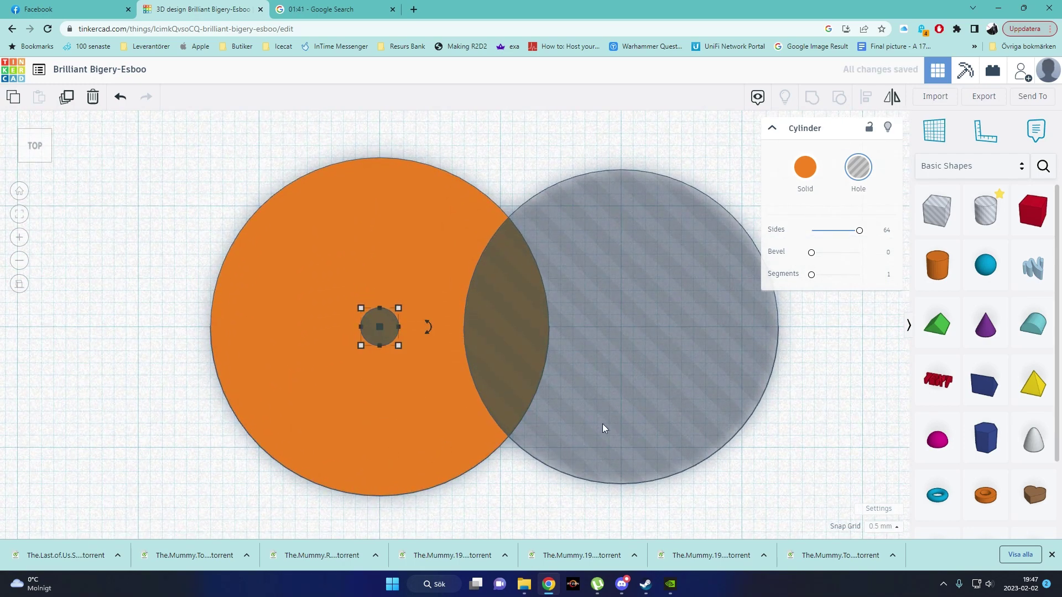
left_click(625, 407)
key("shift+Left")
key("shift+Left")
key("shift+Left")
key("shift+Left")
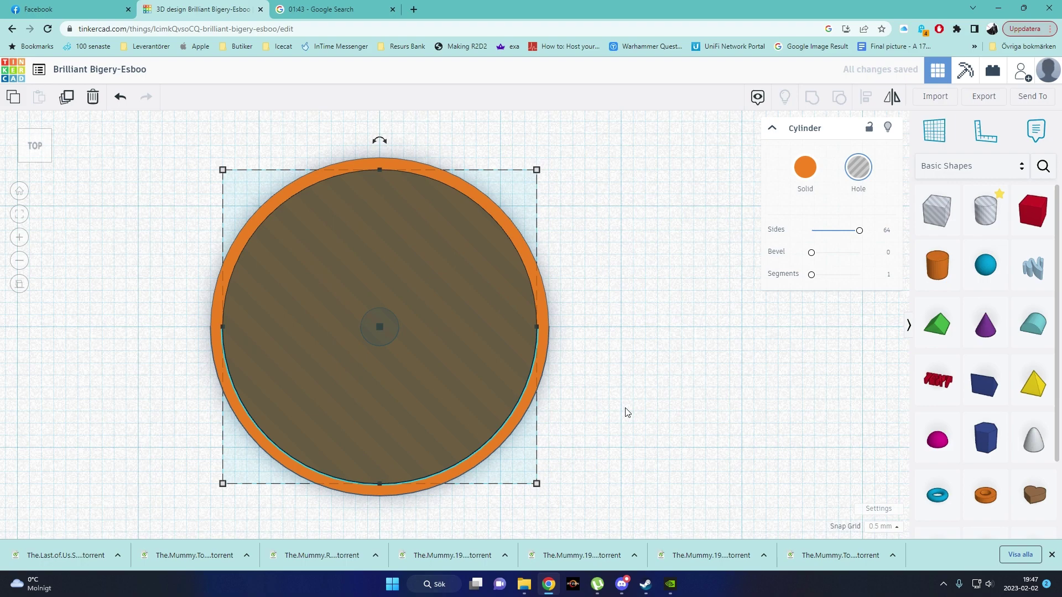
right_click_drag(633, 425, 617, 547)
Group the large and small hole cylinders without the disc, and set the combined shape as a hole.
left_click(564, 319)
left_click_drag(604, 430, 200, 151)
left_click(539, 285, "shift")
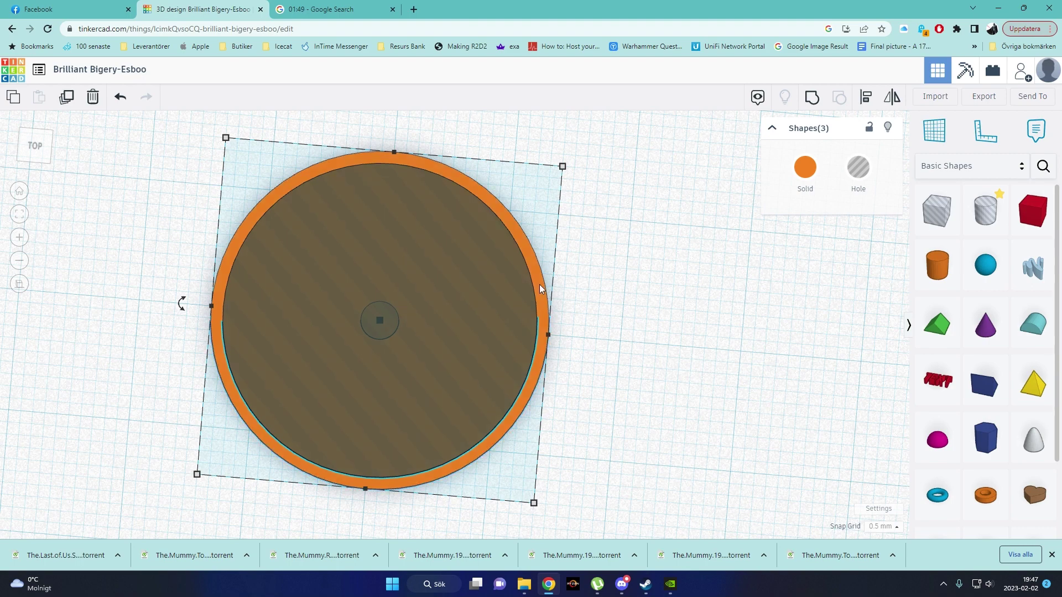
left_click(805, 169)
left_click(812, 104)
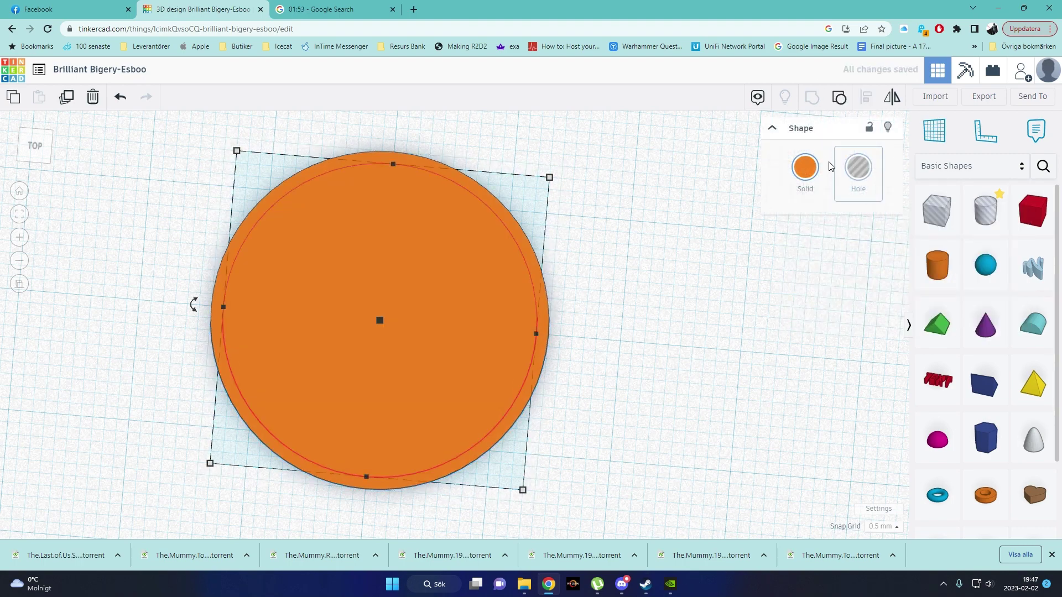
left_click(842, 174)
right_click_drag(658, 247, 695, 407)
scroll(695, 408, "down", 4)
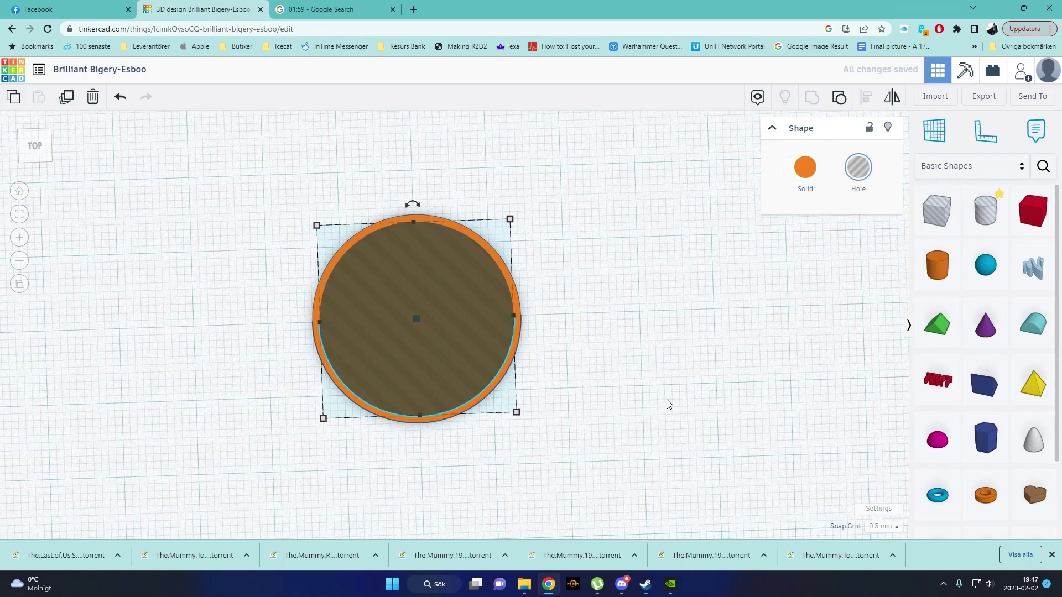
Place a new solid cylinder in front of the base holder, scaled uniformly to 40 mm with 64 sides.
left_click_drag(586, 429, 415, 352)
scroll(568, 376, "down", 1)
middle_click_drag(538, 434, 572, 246)
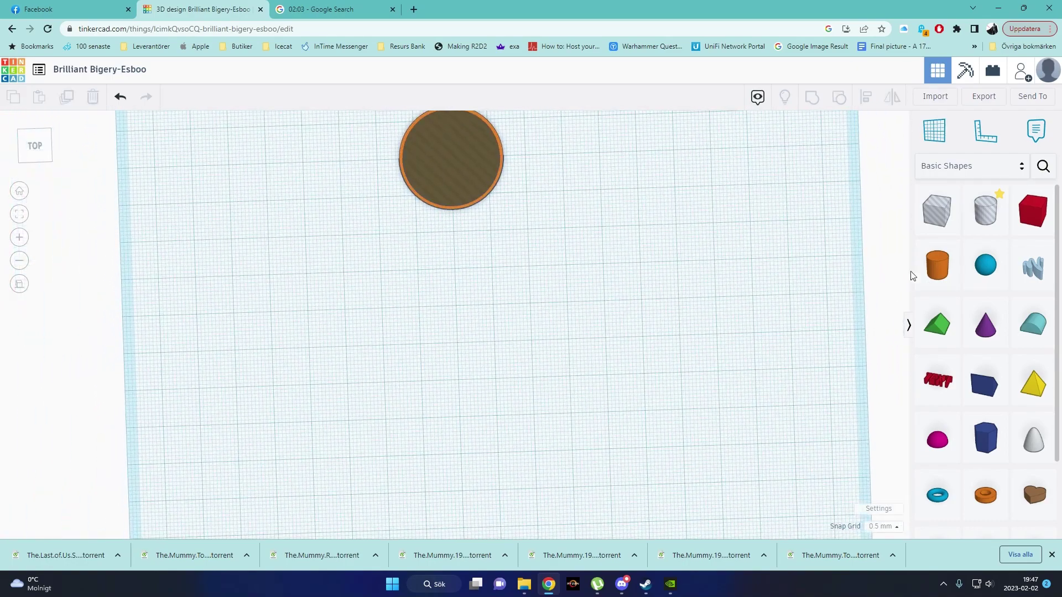
left_click_drag(937, 266, 424, 285)
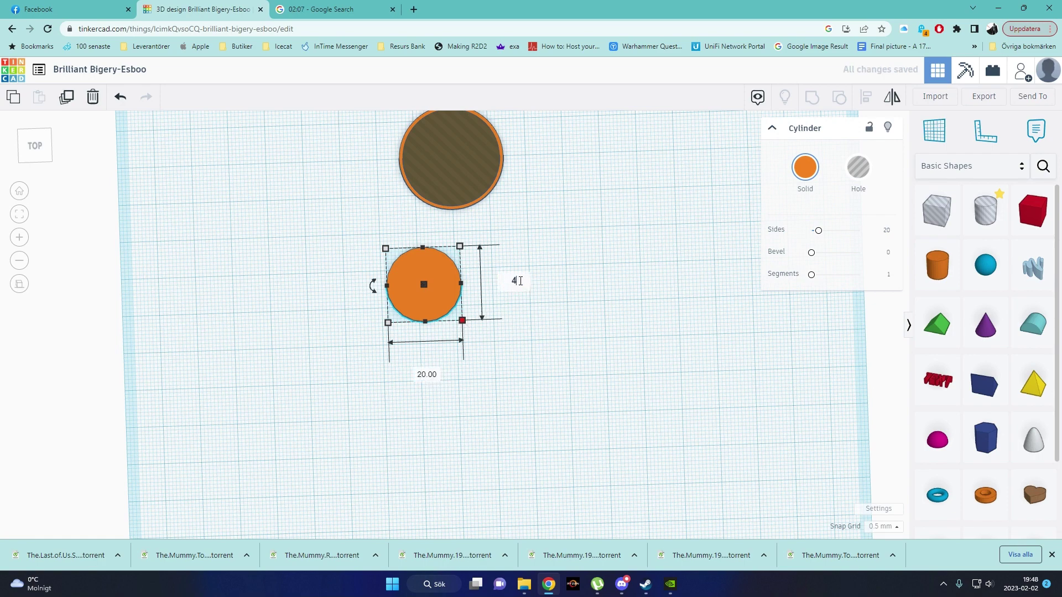
key("Return")
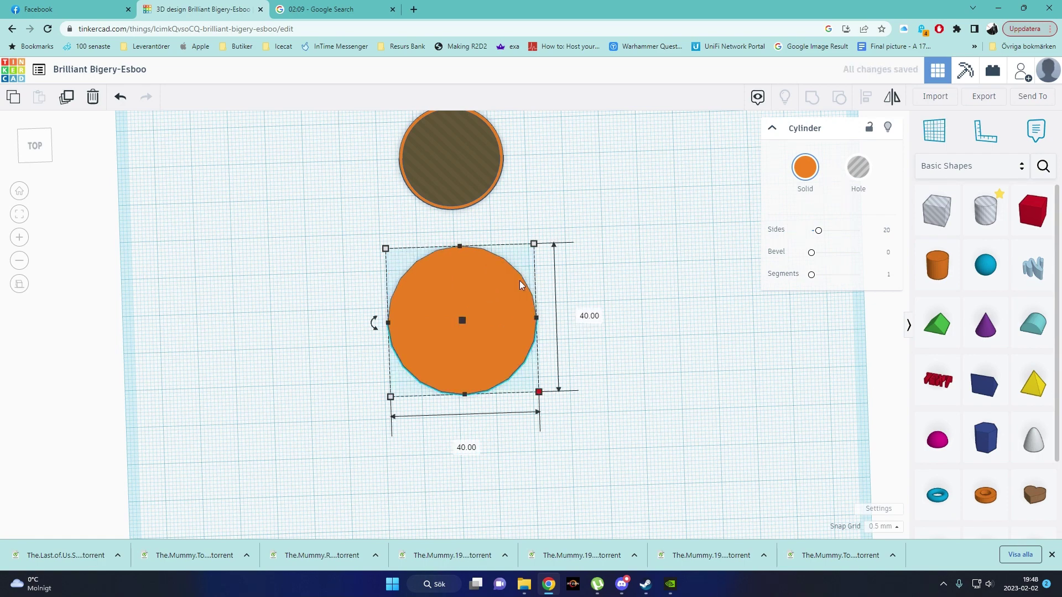
left_click_drag(819, 231, 859, 230)
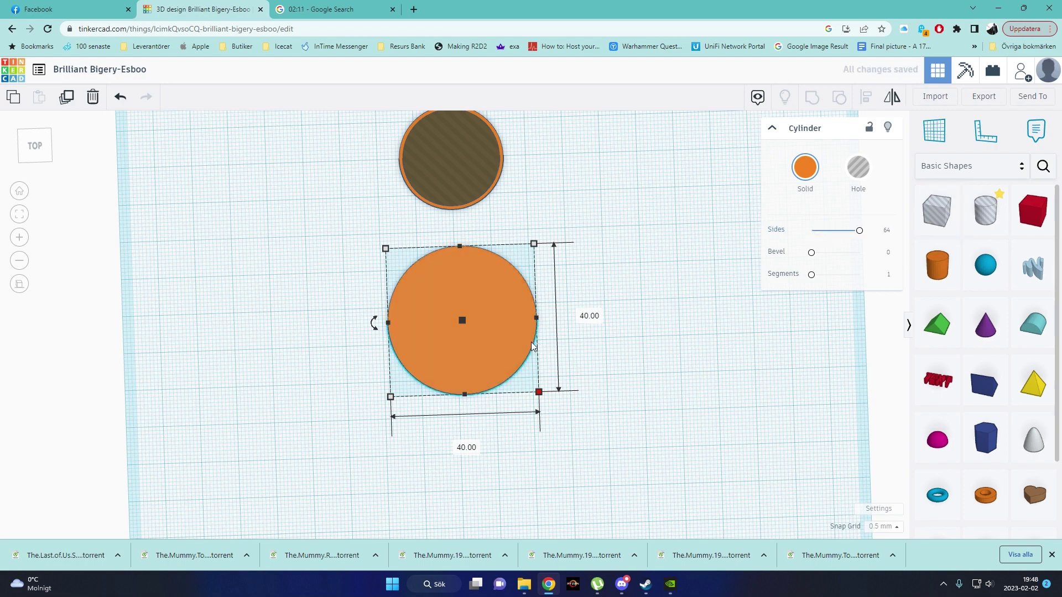
Move the 40 mm cylinder and the base holder together until they overlap, and check the layout against the Facebook photo.
mouse_move(490, 334)
left_mouse_down()
mouse_move(496, 296)
mouse_move(484, 319)
left_mouse_up()
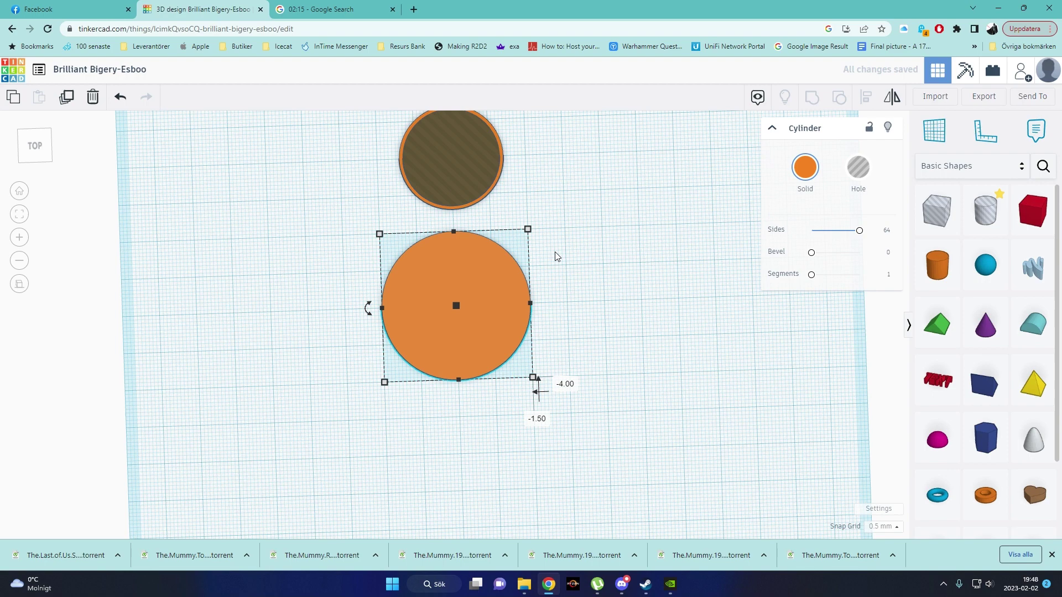
left_click_drag(586, 224, 476, 201)
left_click(89, 6)
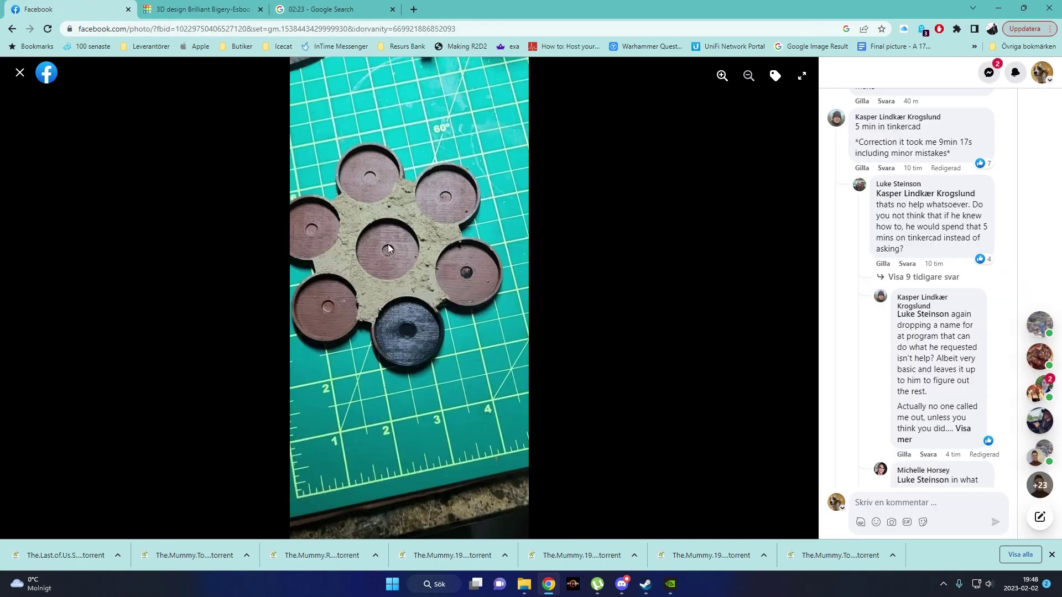
left_click(199, 10)
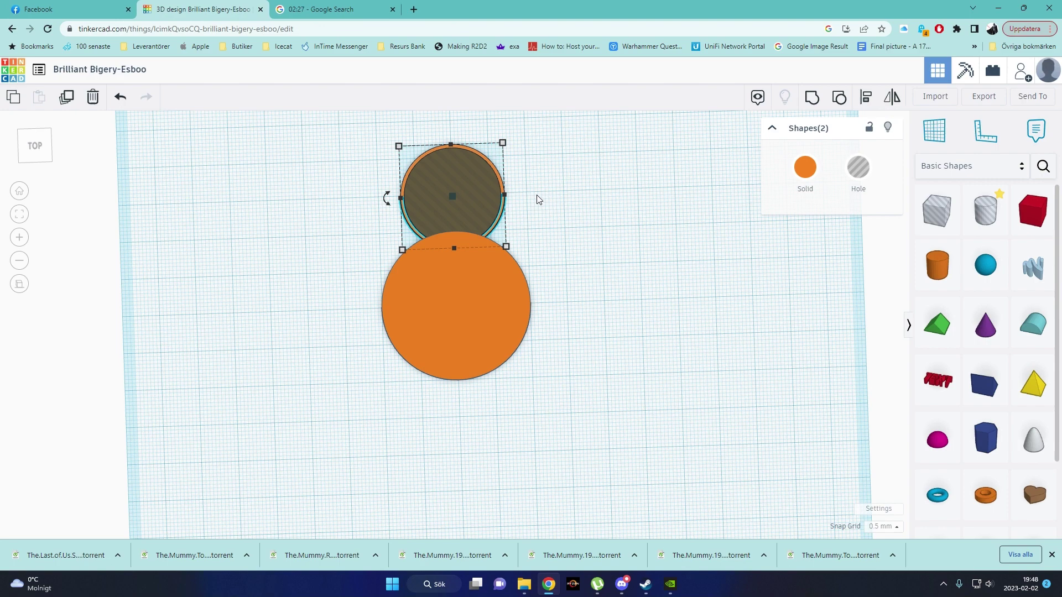
Set the height of the 40 mm cylinder to 4 mm.
right_click_drag(536, 195, 513, 100)
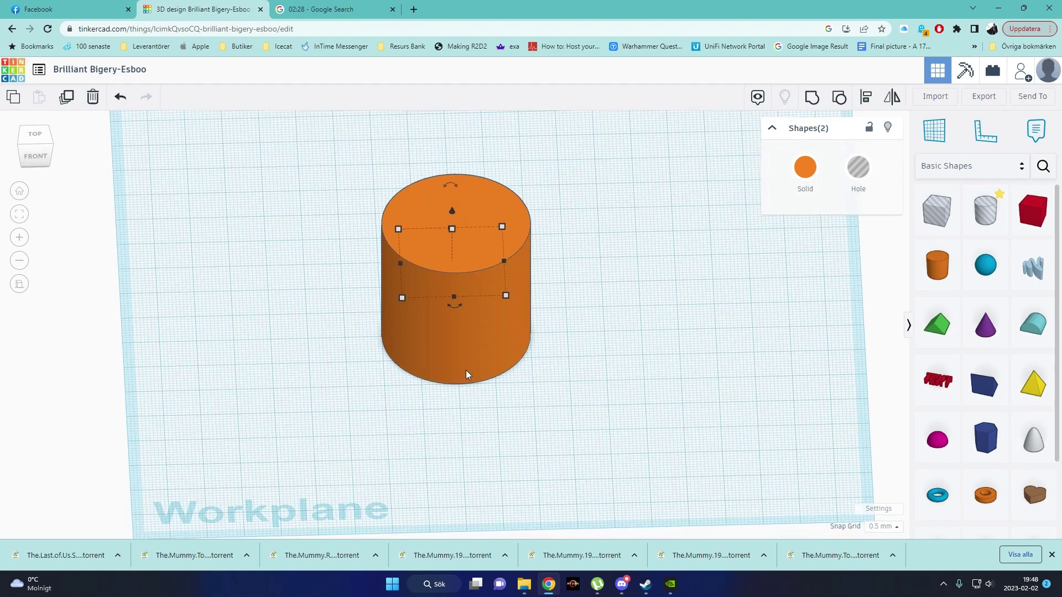
left_click(524, 311)
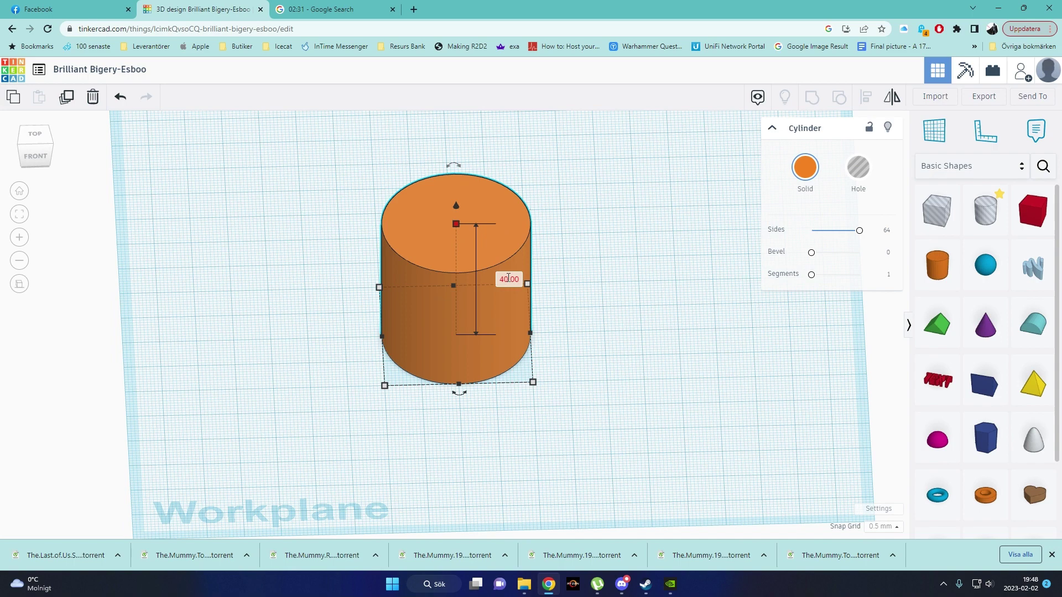
left_click(508, 279)
type("4")
key("Return")
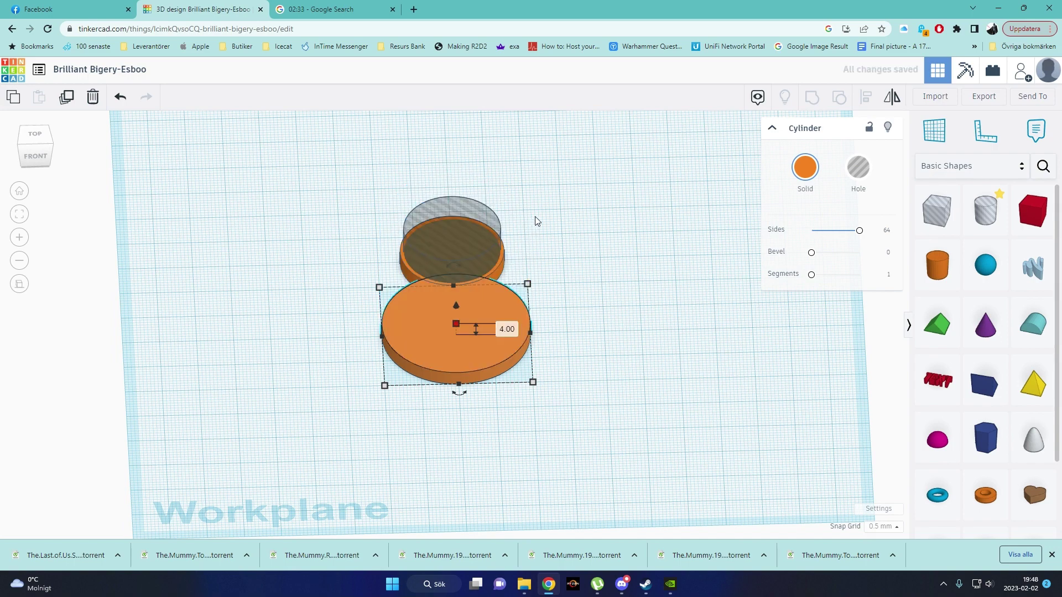
Duplicate the base holder's hole shape and place the copy at the centre of the 40 mm cylinder.
right_click_drag(535, 221, 562, 493)
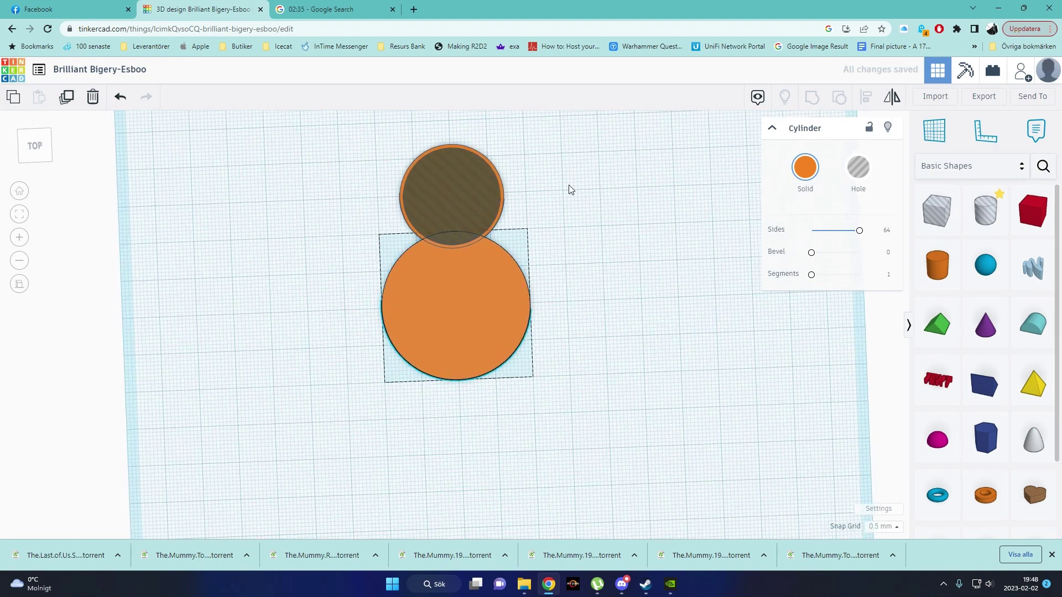
left_click(480, 189)
right_click_drag(480, 189, 287, 383)
key("ctrl+c")
key("ctrl+v")
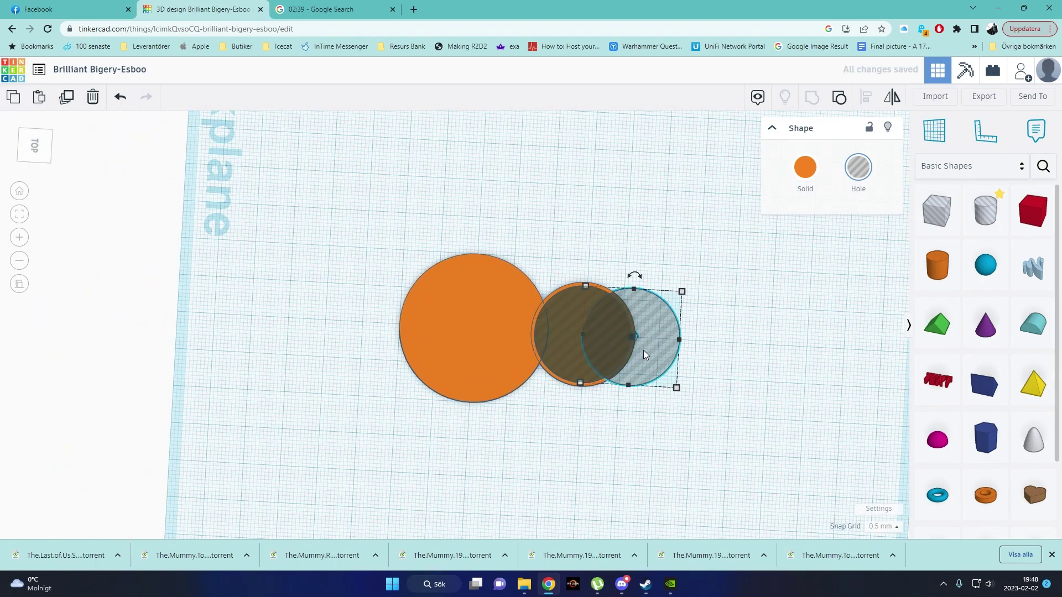
left_click_drag(642, 350, 485, 347)
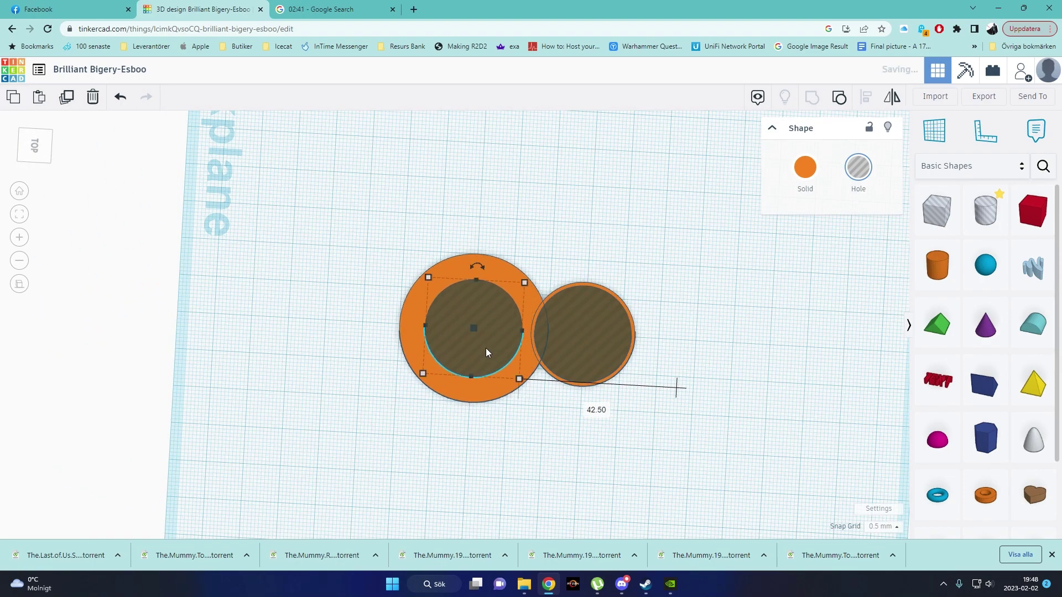
right_click_drag(485, 347, 590, 437)
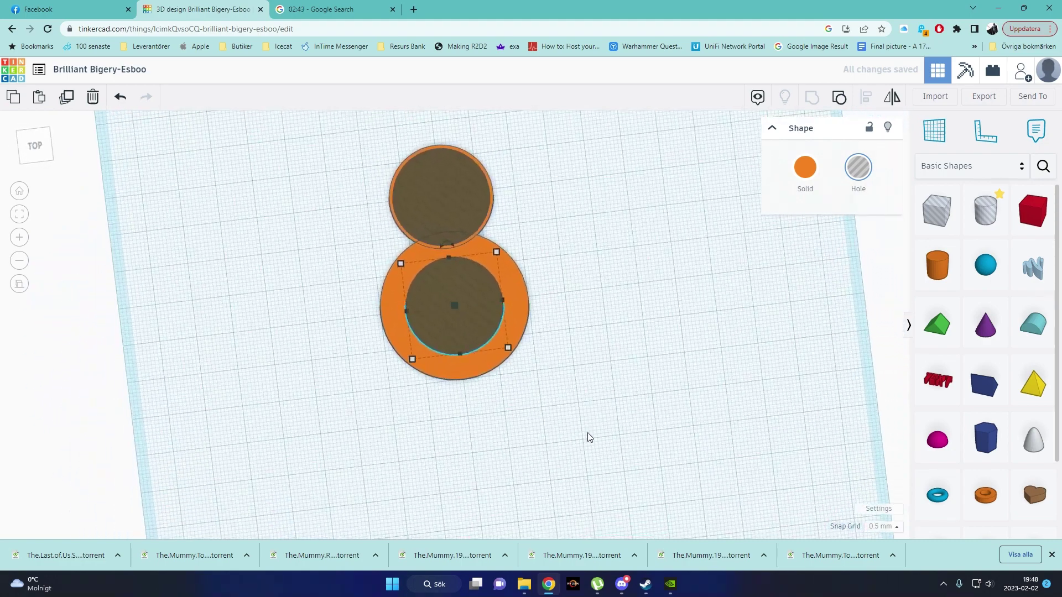
Select the solid base holder together with its hole, and compare the layout with the Facebook photo.
scroll(588, 434, "up", 3)
scroll(574, 374, "up", 1)
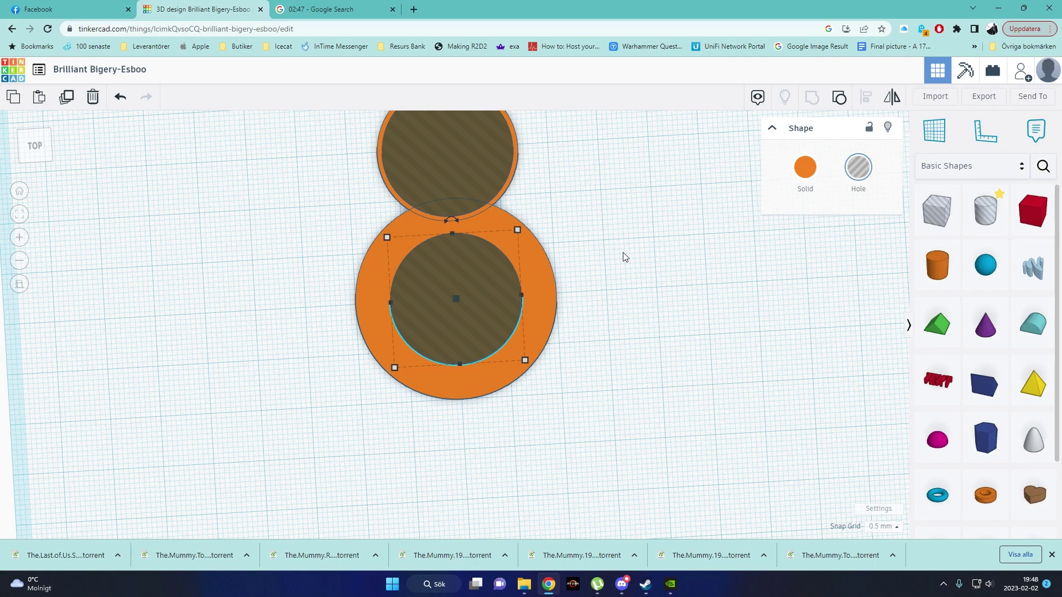
middle_click_drag(619, 241, 603, 356)
left_click_drag(612, 341, 385, 220)
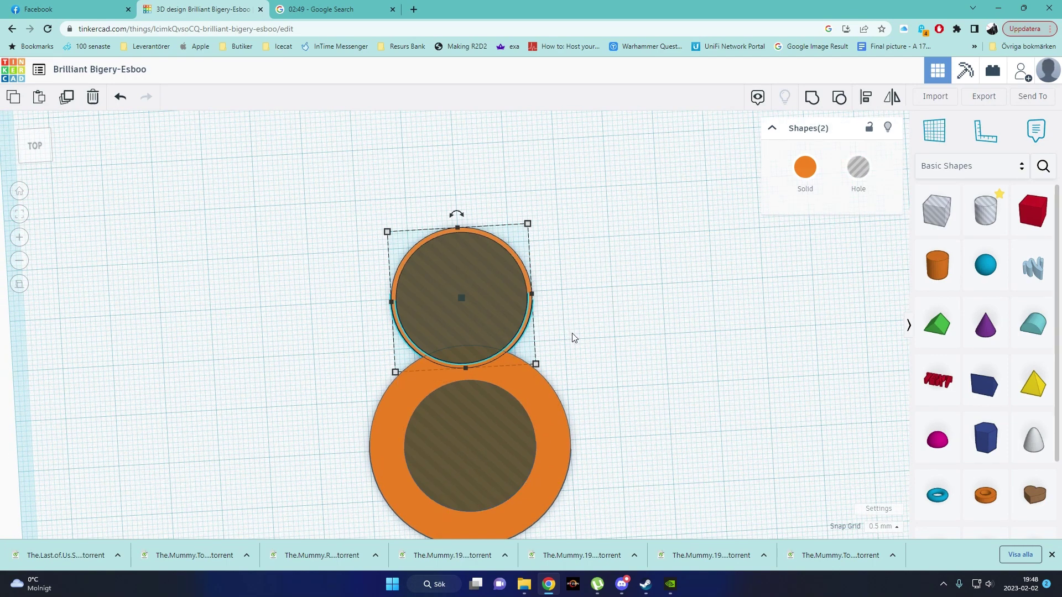
left_click(100, 14)
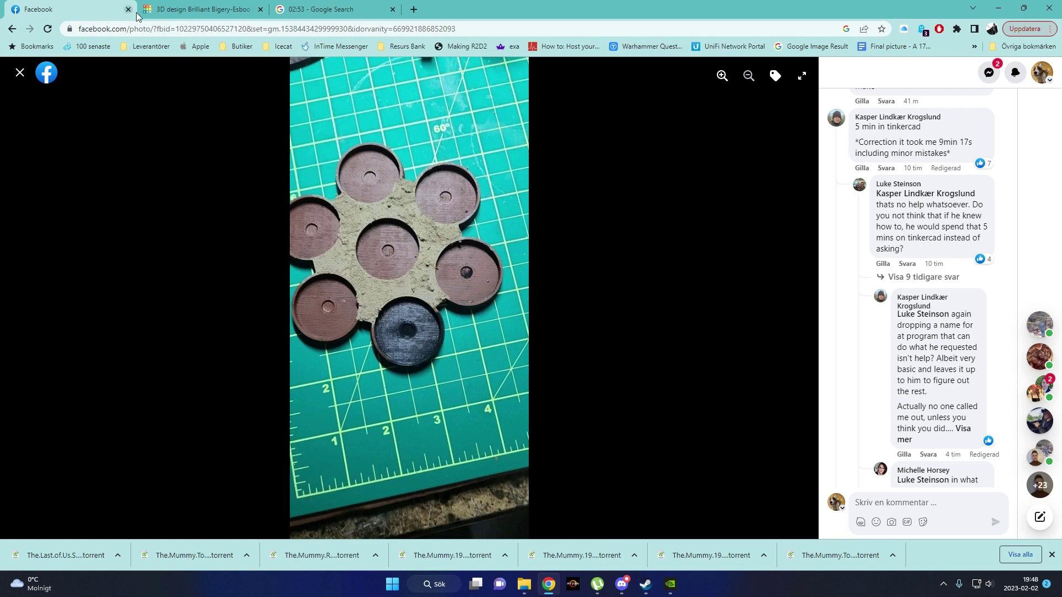
left_click(197, 11)
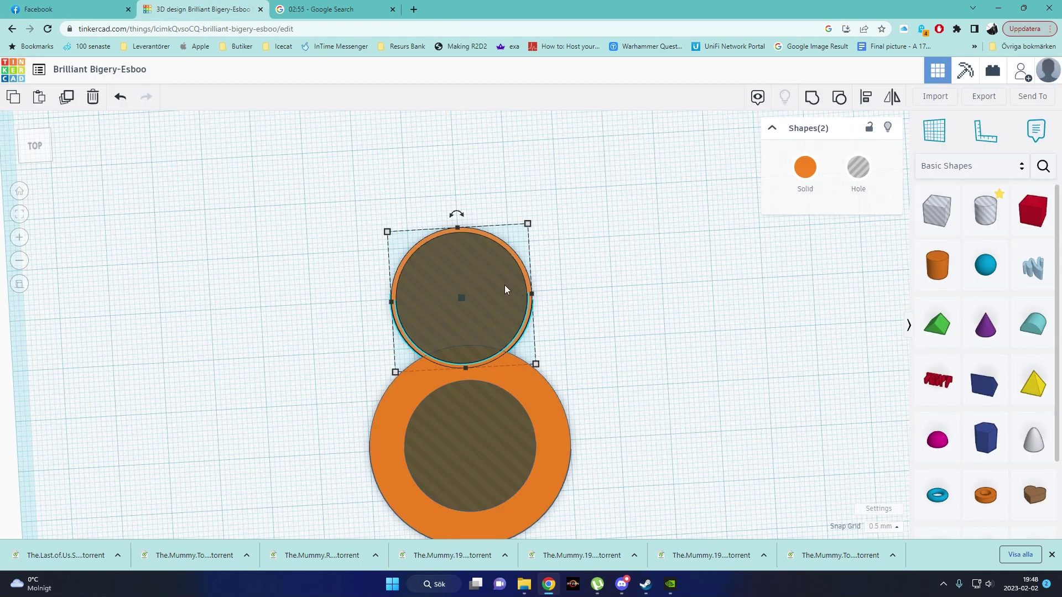
Search Google in a new tab for 0.5" in mm, and check the Facebook photo again before returning to the Tinkercad design.
left_click(414, 10)
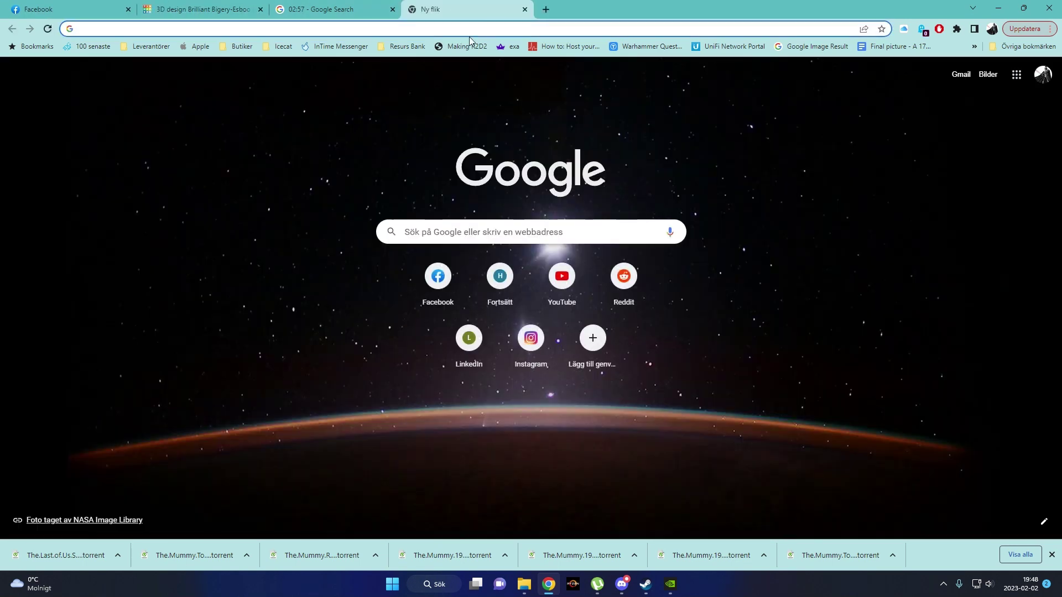
type("0.5")
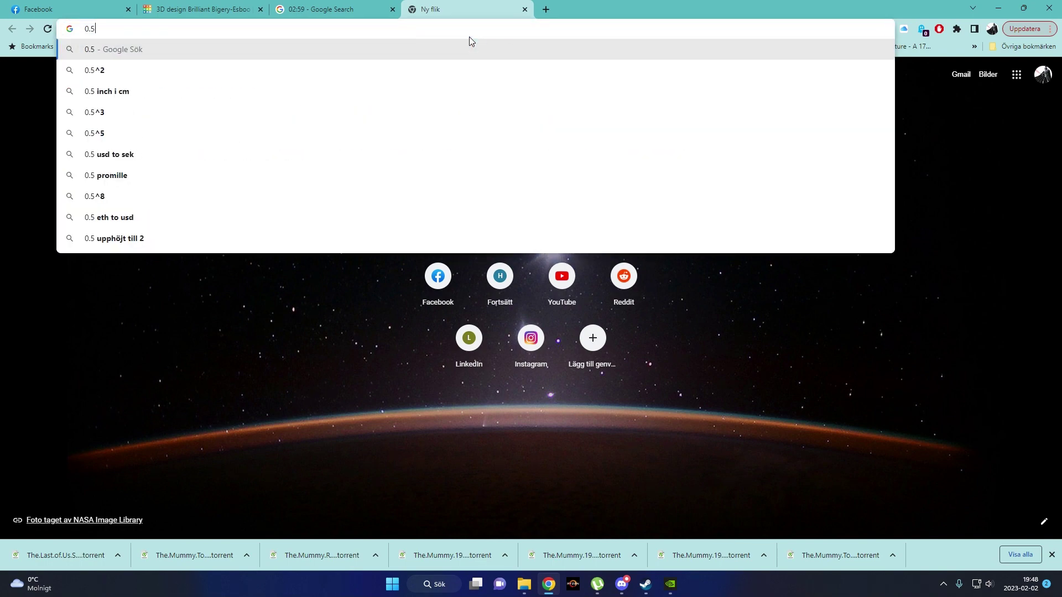
type("\" in mm")
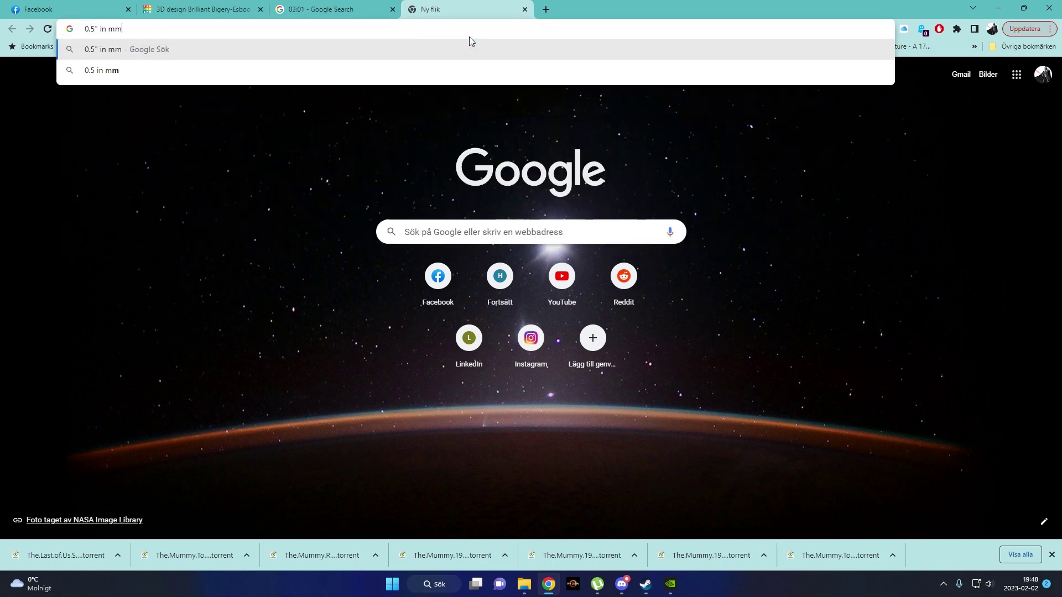
key("Return")
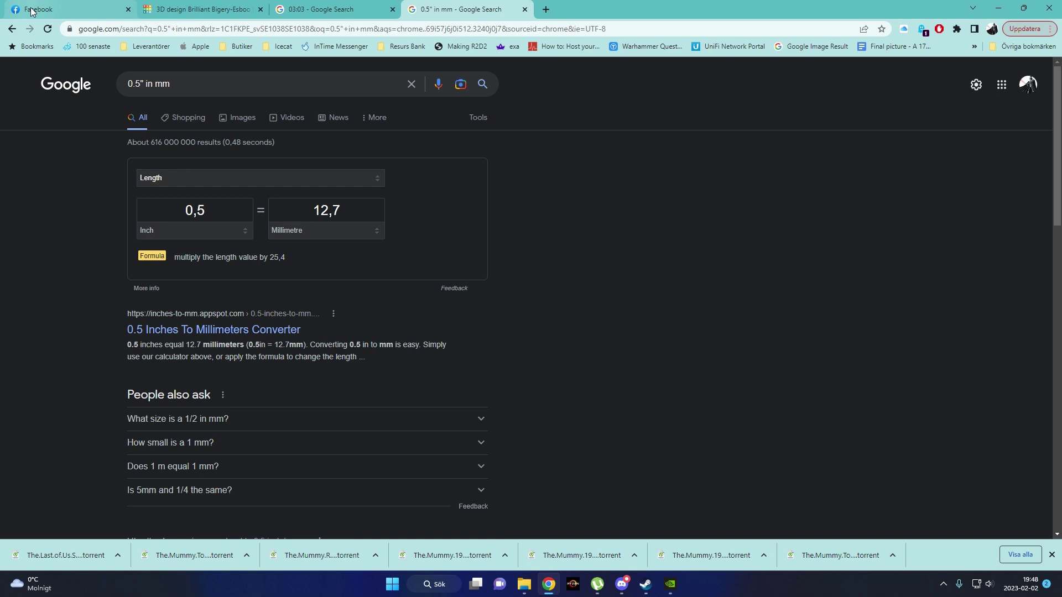
left_click(50, 14)
left_click(198, 17)
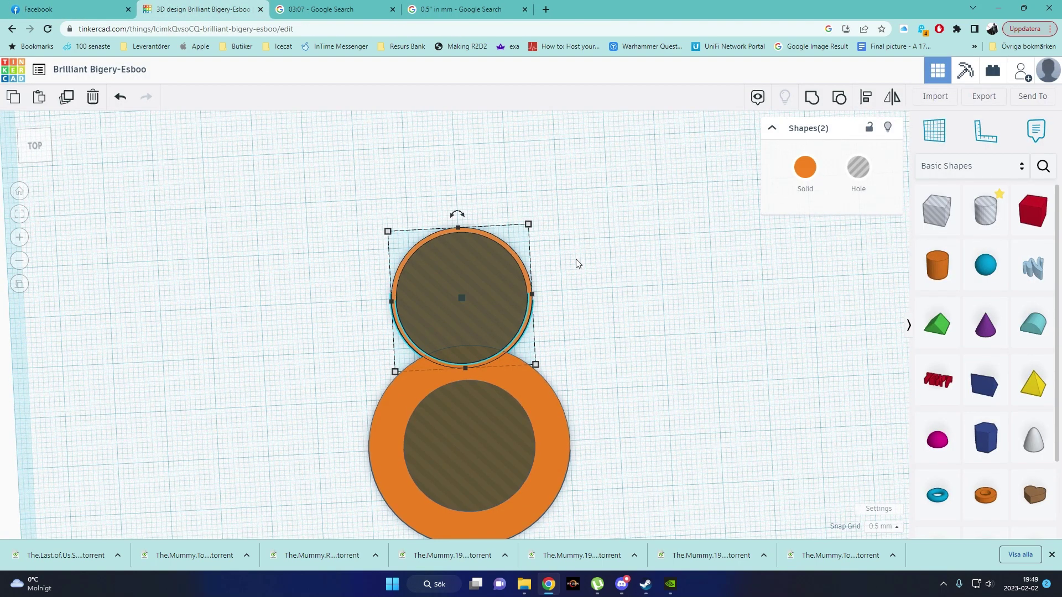
Nudge the selected base holder and its hole outward until the holder only slightly overlaps the edge of the central disc.
key("Down")
key("Down")
key("Down")
key("Down")
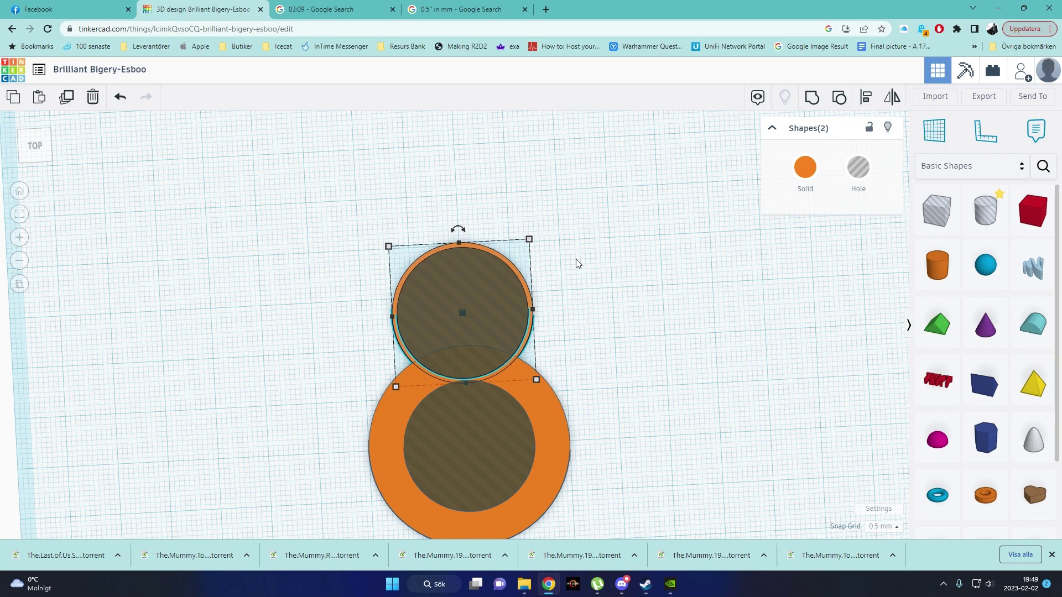
key("Up")
key("Up")
key("Up")
key("Up")
key("Up")
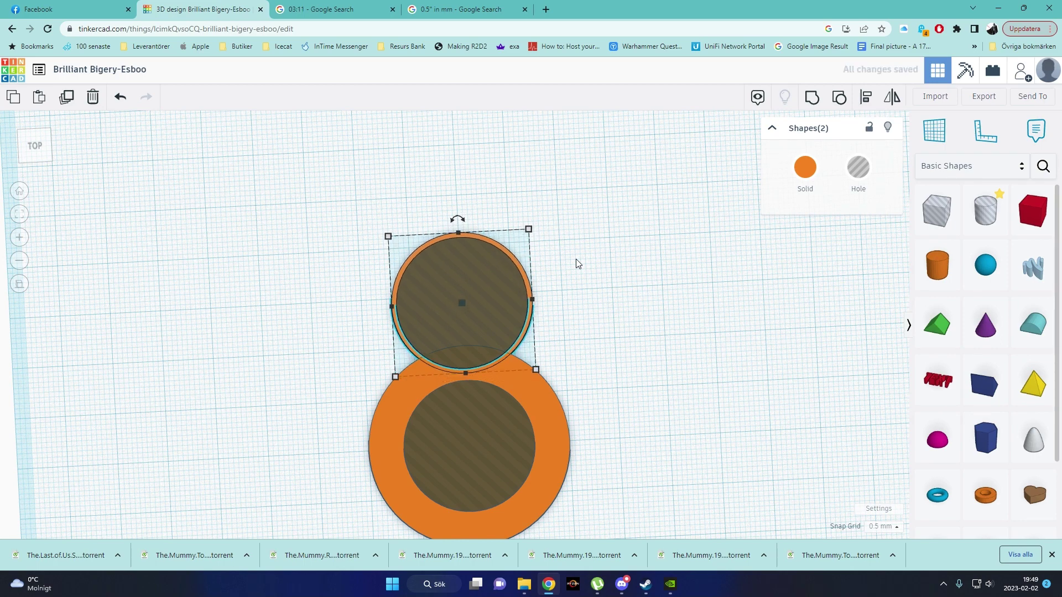
key("Up")
key("Up")
key("Up")
key("Up")
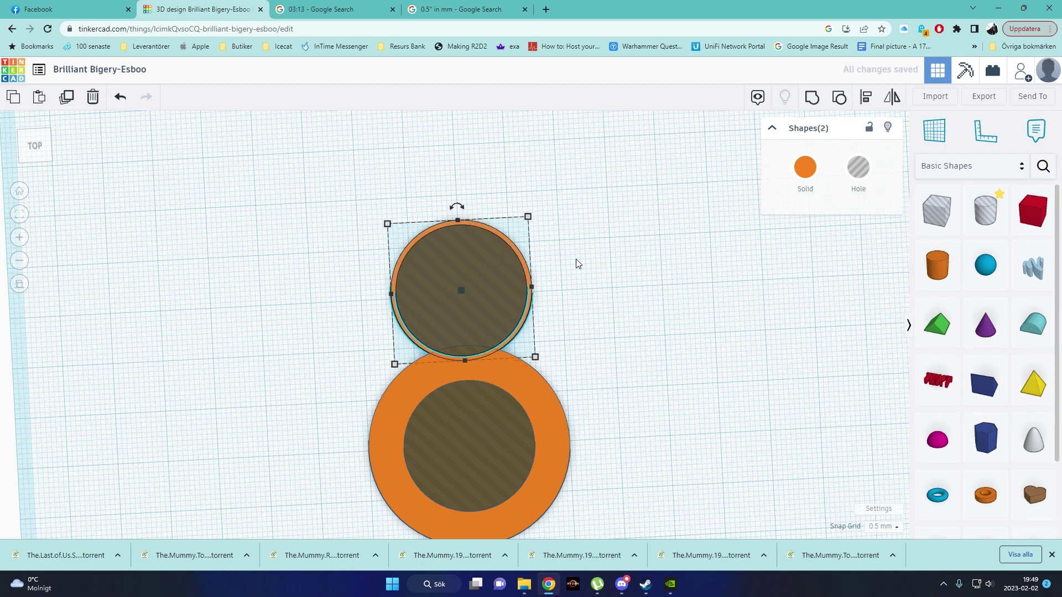
middle_click_drag(588, 397, 567, 322)
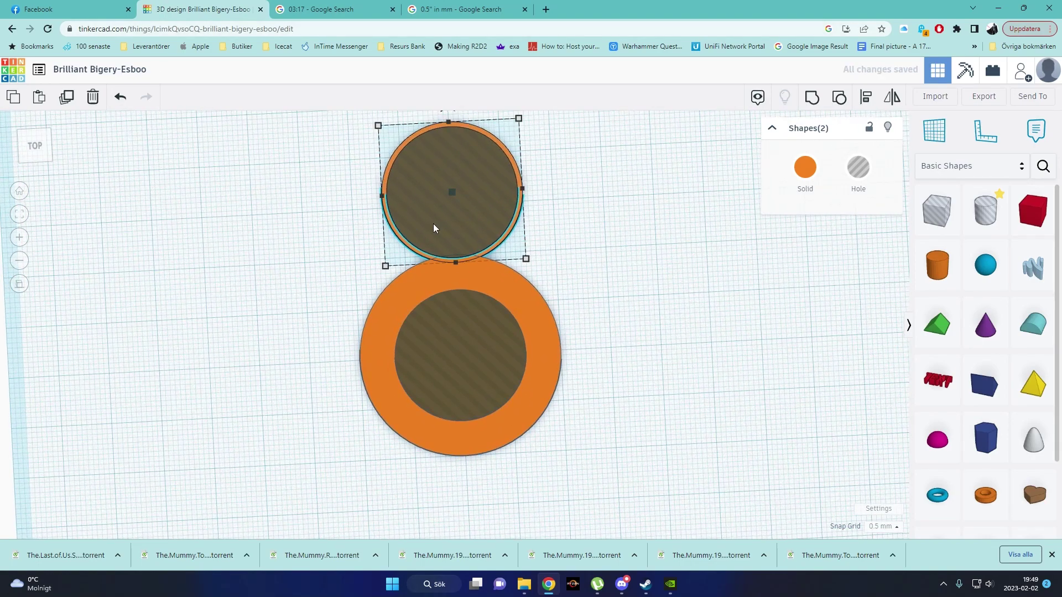
Check the proportions in the Facebook photo, and enlarge the central disc uniformly while setting its height to 4 mm.
left_click(108, 11)
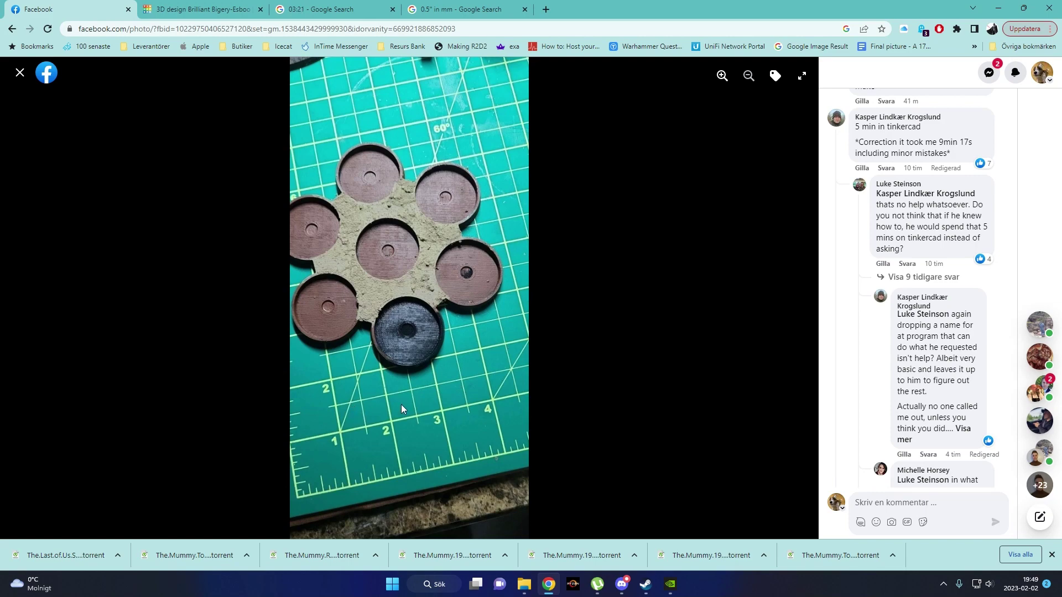
right_click(474, 379)
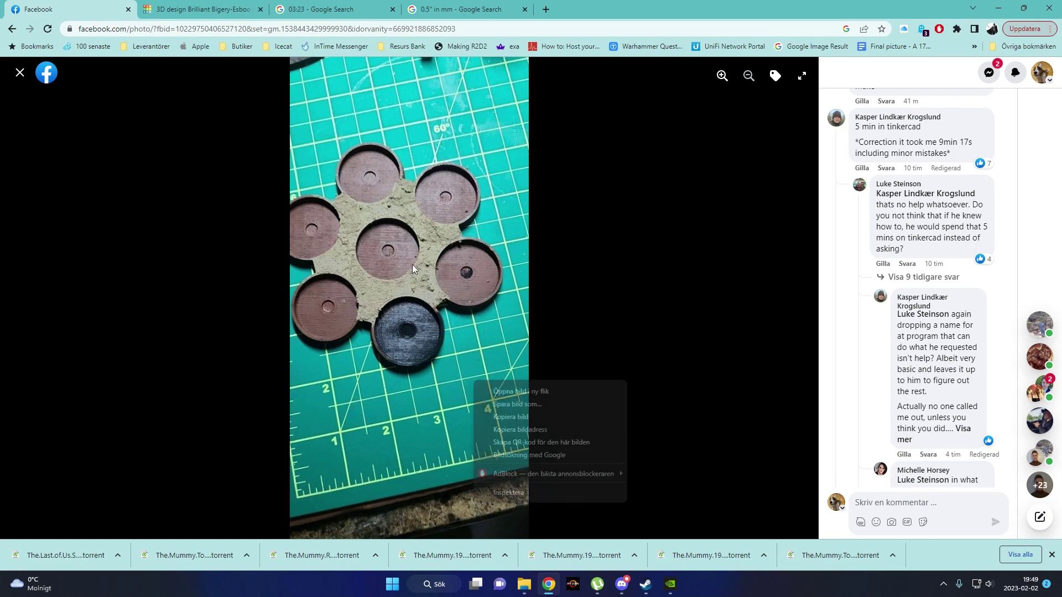
left_click(205, 9)
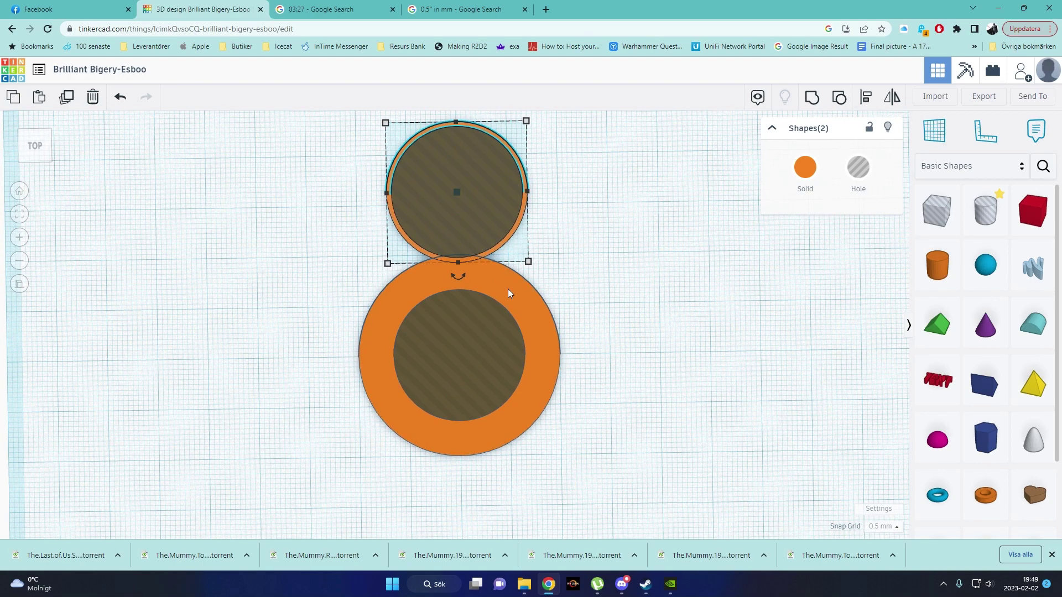
left_click(540, 324)
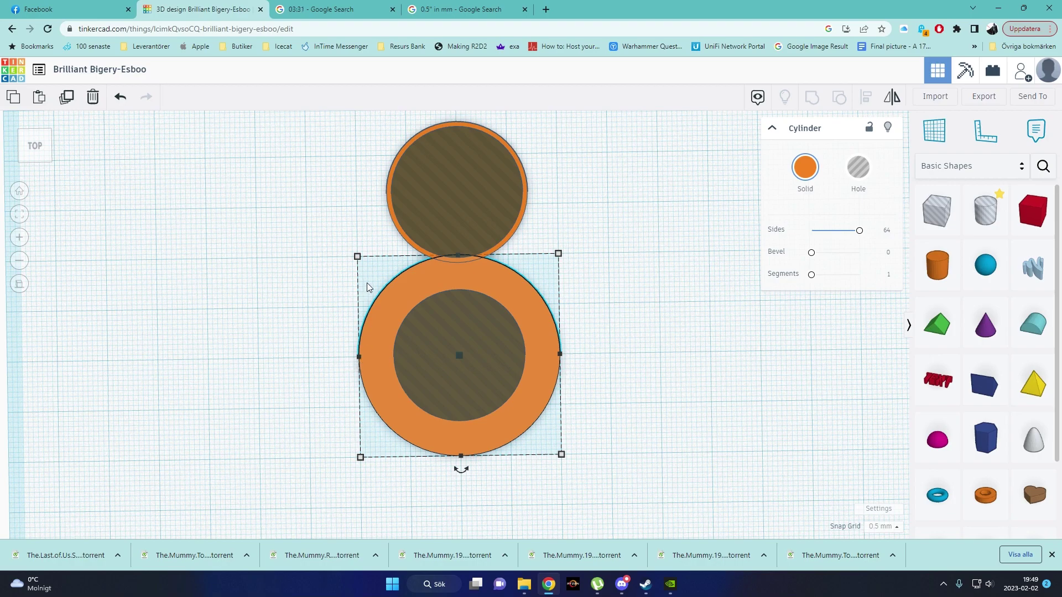
right_click_drag(560, 378, 556, 330)
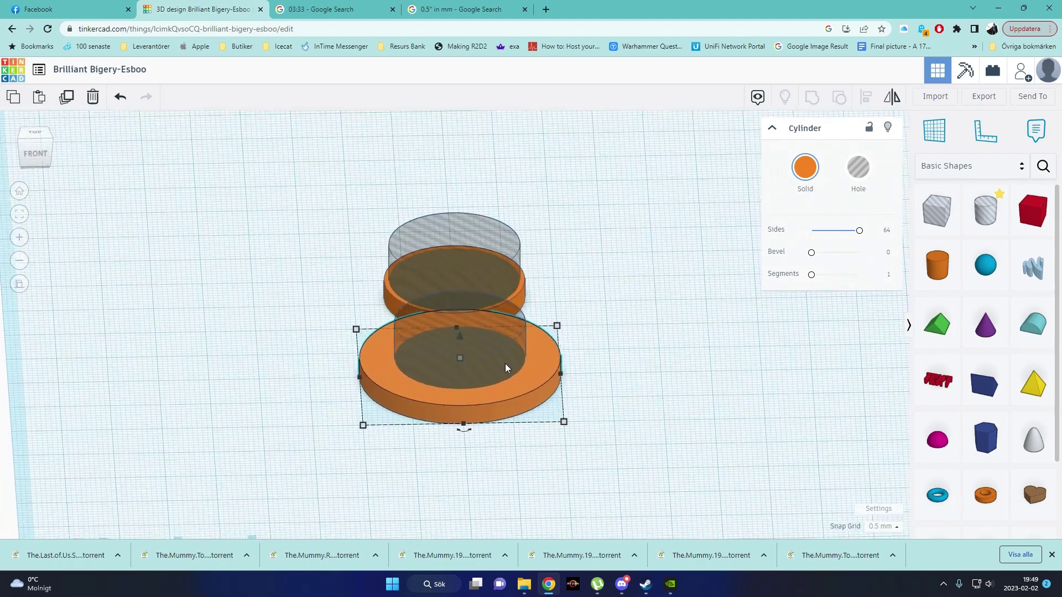
left_click_drag(465, 357, 466, 346, "shift")
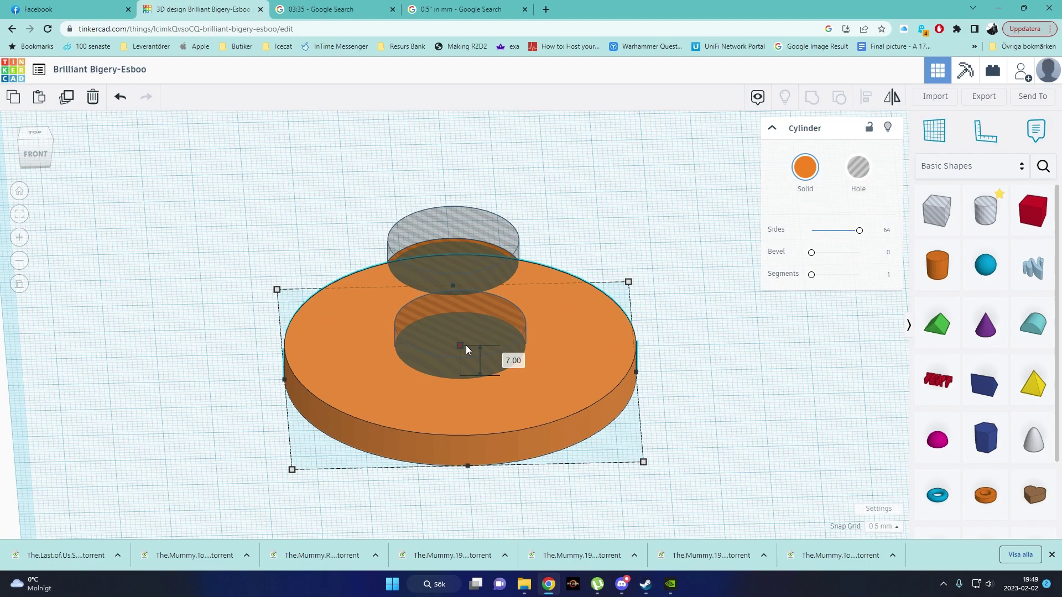
mouse_move(467, 348)
right_mouse_down()
mouse_move(519, 464)
mouse_move(519, 374)
mouse_move(479, 333)
right_mouse_up()
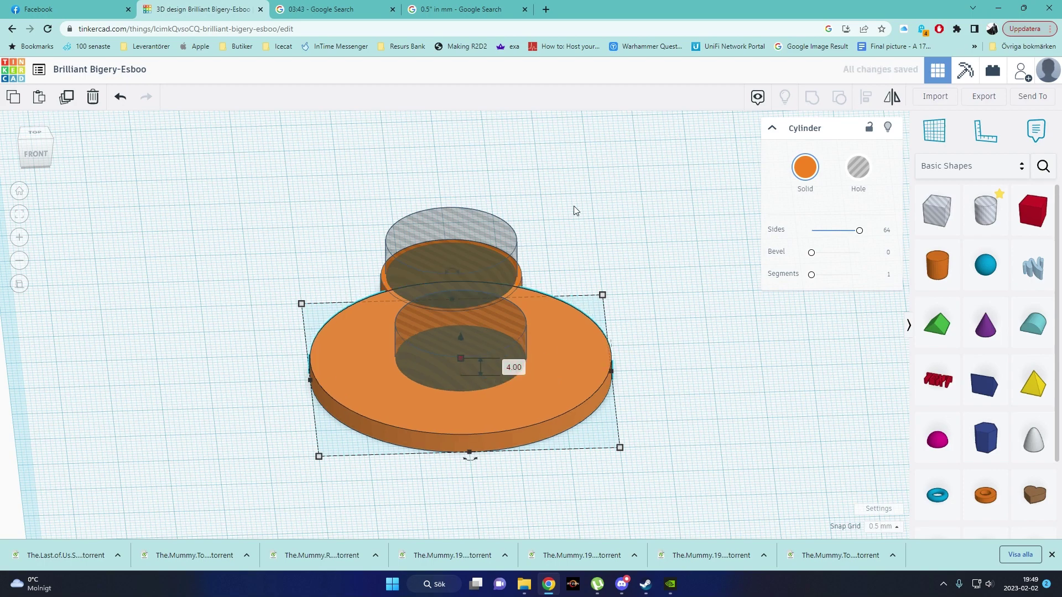
Duplicate the base holder with its hole and shift the copy 14 mm so it lies exactly over the original.
right_click_drag(573, 206, 320, 500)
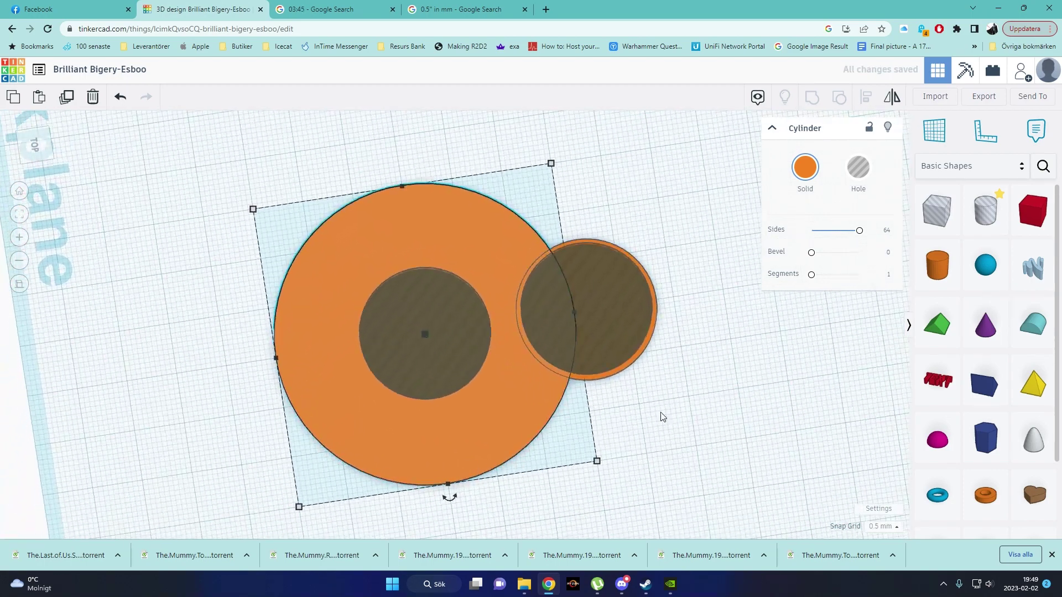
right_click_drag(702, 411, 665, 402)
left_click_drag(705, 402, 638, 369)
key("ctrl+c")
key("ctrl+v")
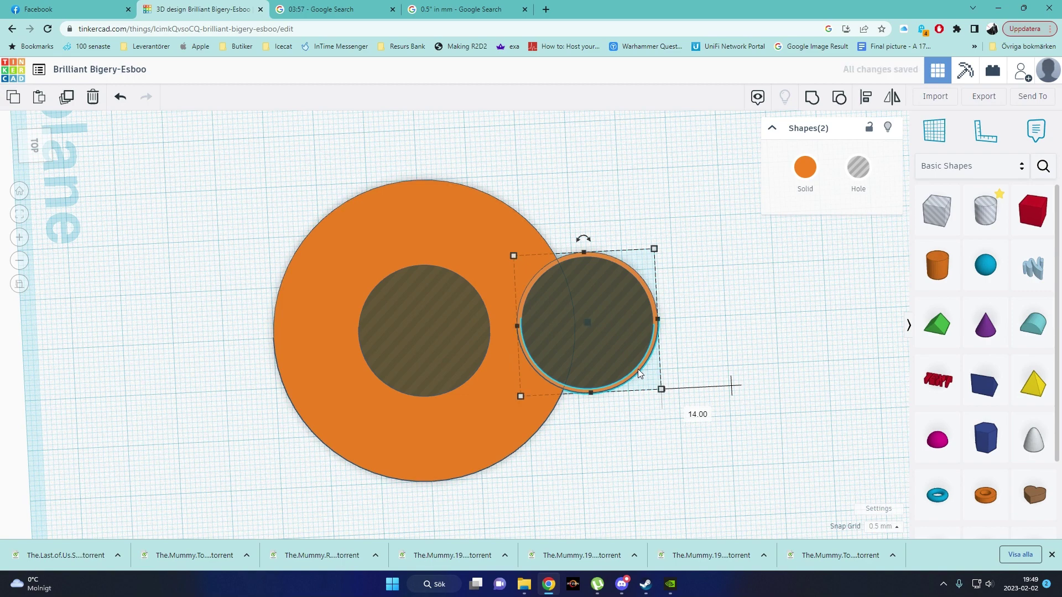
Move the copied base holder straight across the central disc until it overlaps the opposite edge like the original.
key("Left")
key("Left")
key("Left")
key("Left")
key("Left")
key("Left")
key("Left")
key("Left")
key("Left")
key("Left")
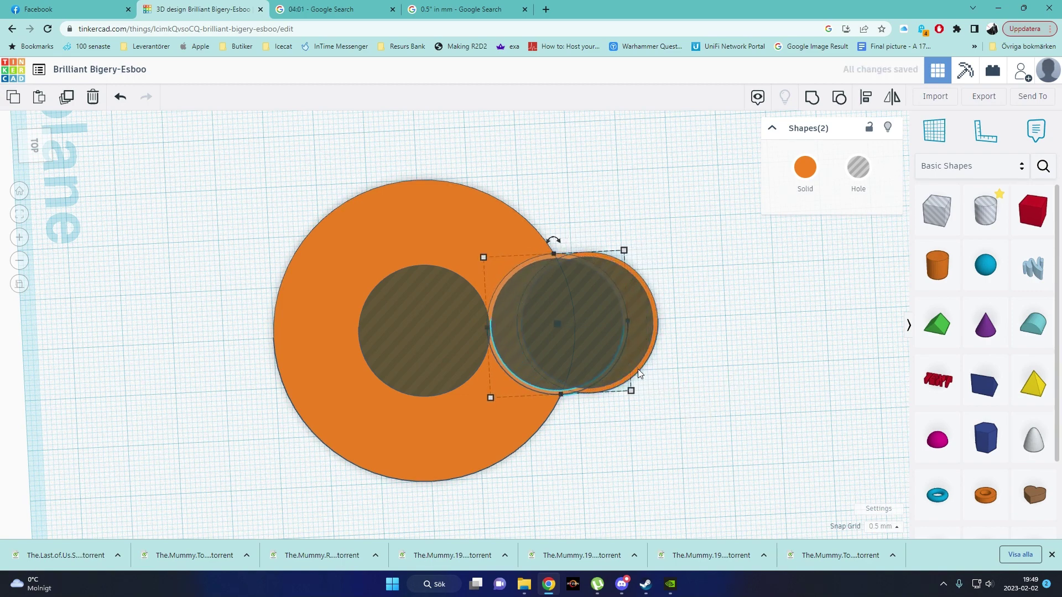
key("shift+Left")
key("shift+Left")
key("shift+Left")
key("shift+Left")
key("shift+Left")
key("shift+Left")
key("shift+Left")
key("shift+Left")
key("shift+Left")
key("shift+Left")
key("shift+Left")
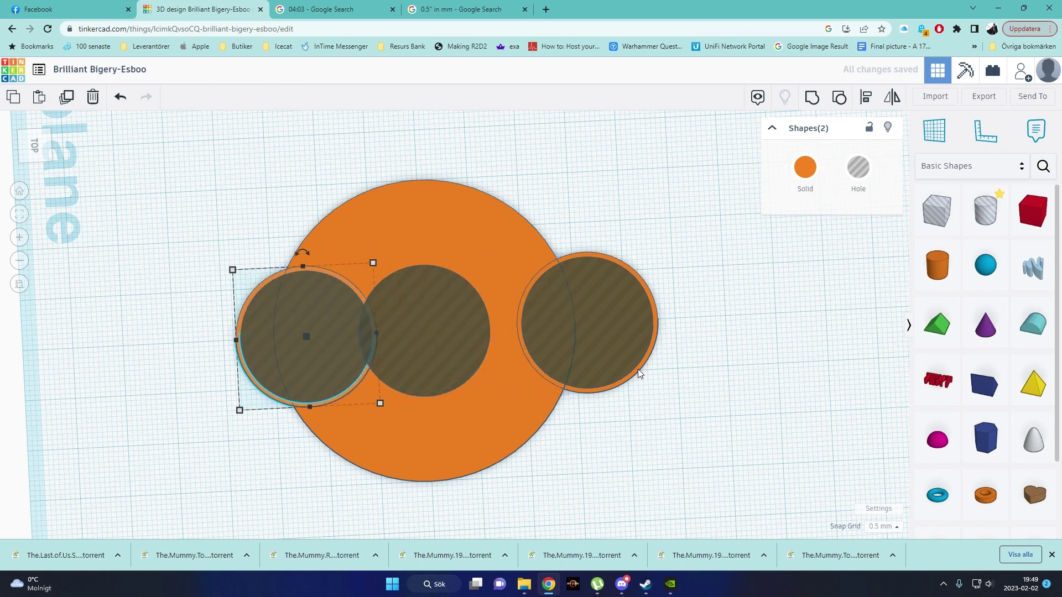
key("Right")
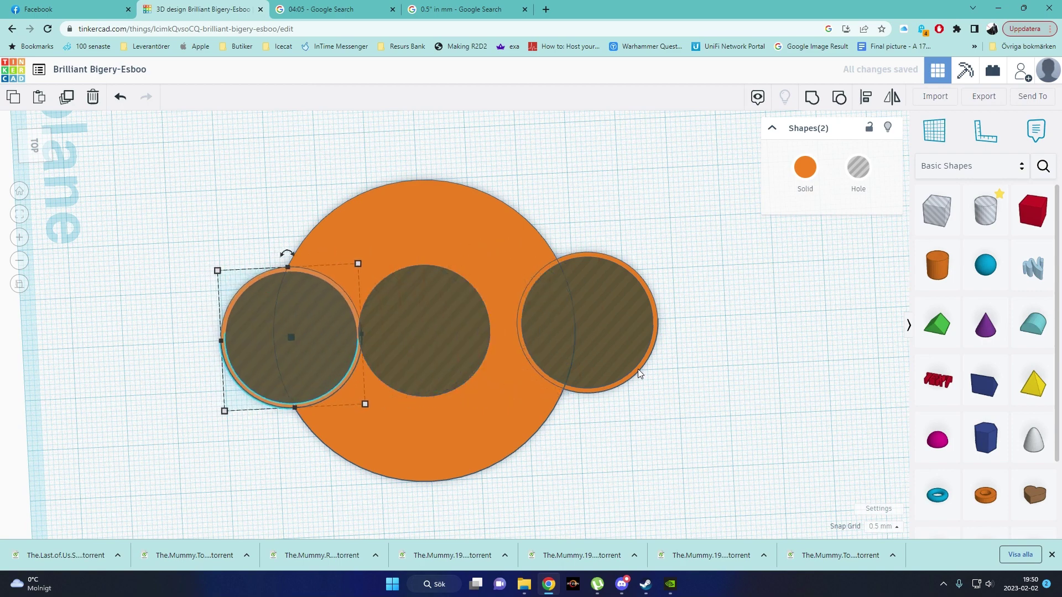
key("Left")
key("Left")
key("Left")
key("Left")
key("Left")
key("Left")
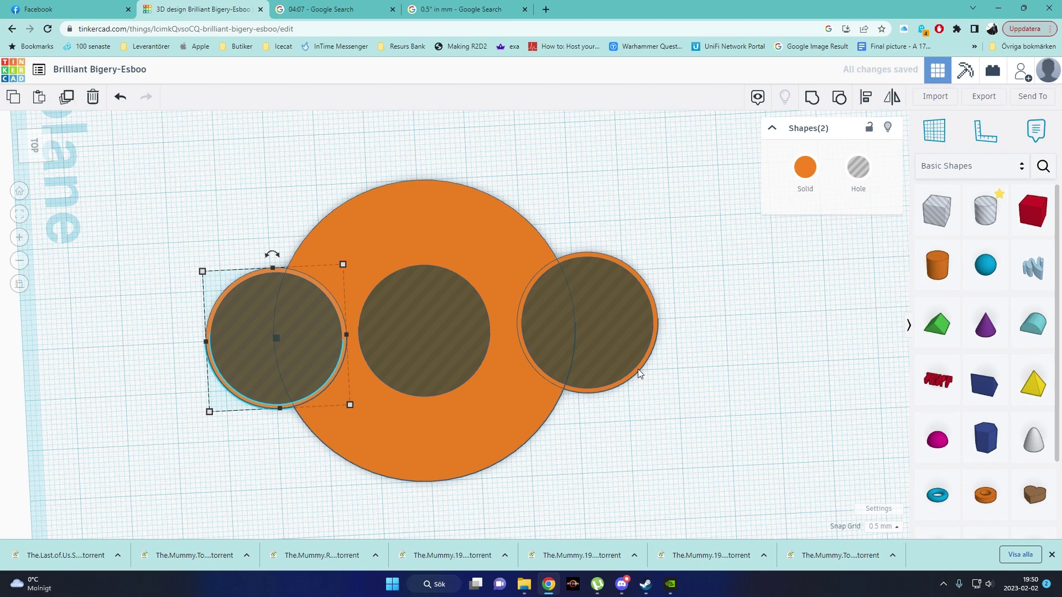
key("Left")
key("Left")
key("Left")
key("Left")
key("Left")
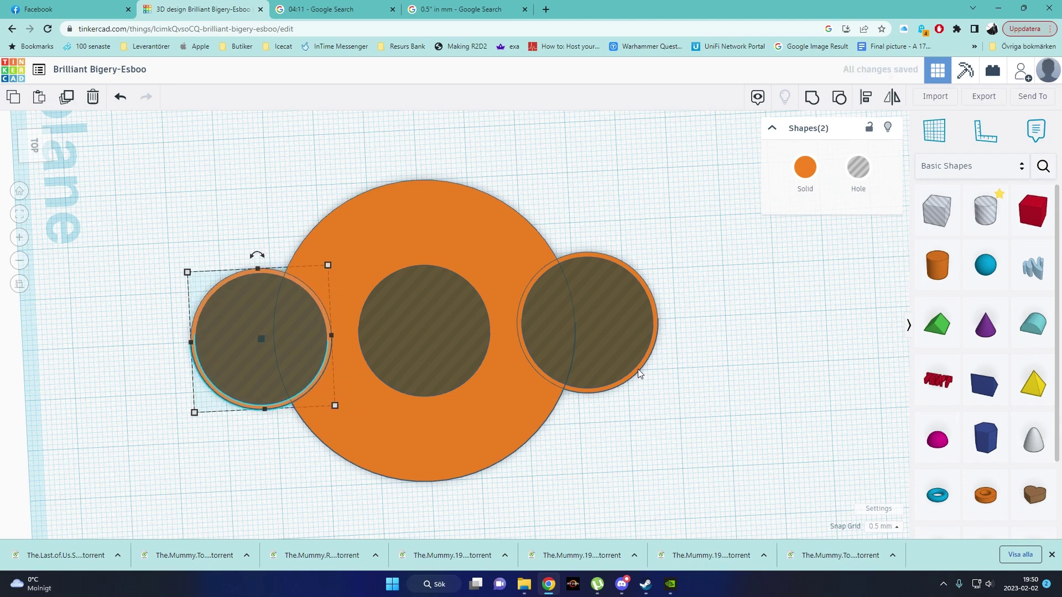
Duplicate the two opposite base holders with their holes in place, and rotate the copies 90° around the disc's centre.
right_click_drag(735, 369, 676, 290)
left_click(486, 466)
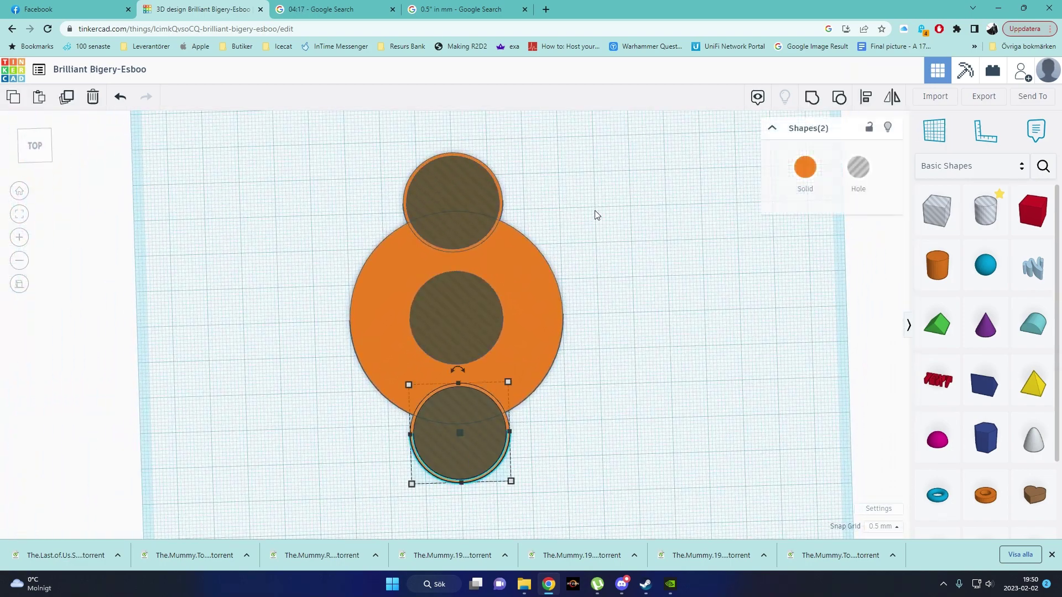
left_click(456, 168, "shift")
key("ctrl+c")
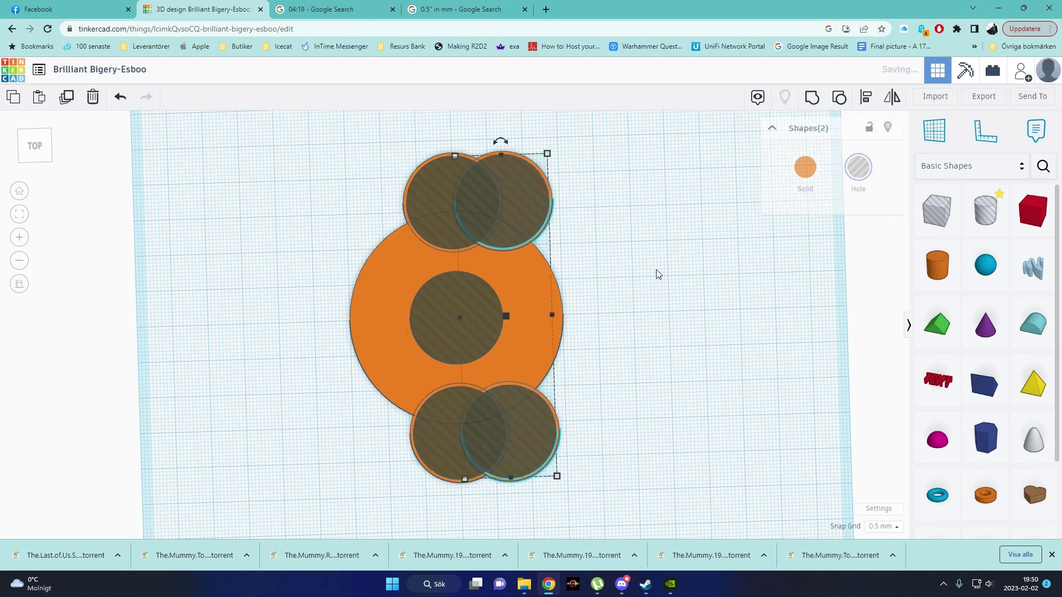
key("ctrl+v")
left_click_drag(535, 429, 488, 429)
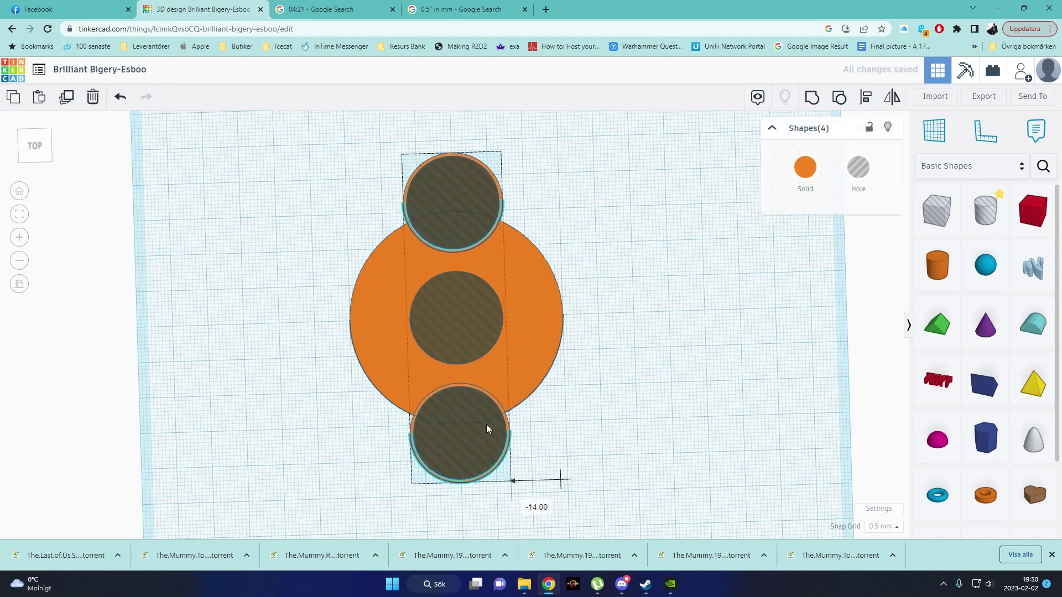
left_click_drag(451, 139, 583, 290)
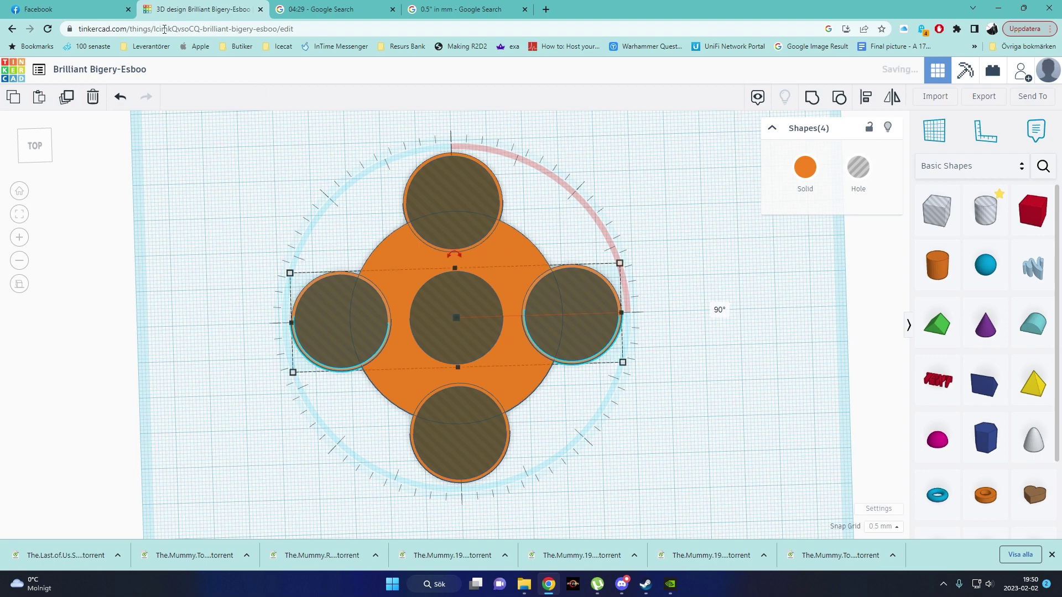
Check the holder arrangement in the Facebook photo, and rotate the two side base holders a further 22.5° around the disc's centre.
left_click(91, 8)
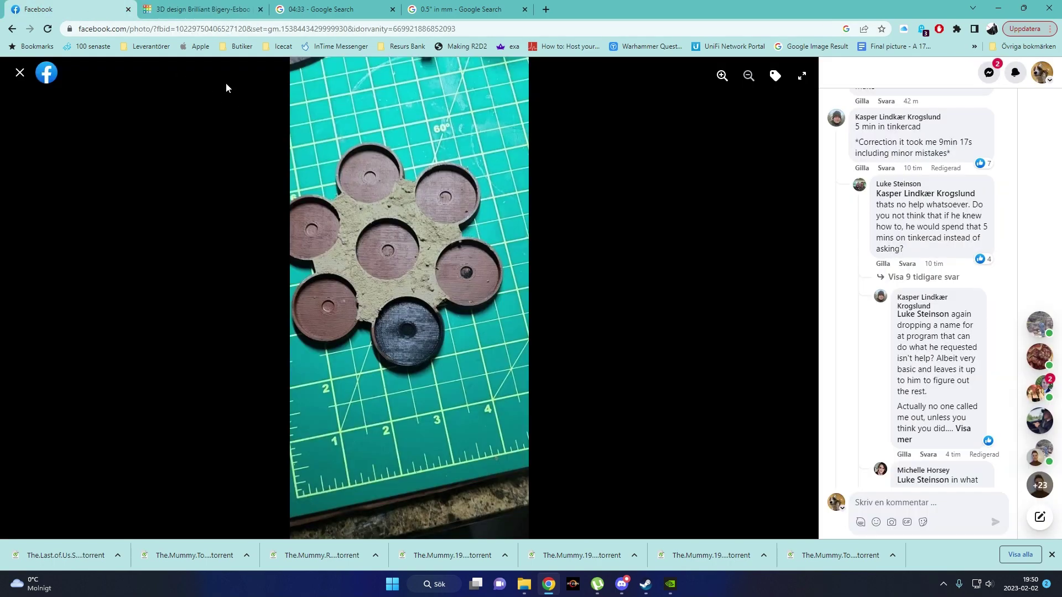
left_click(201, 9)
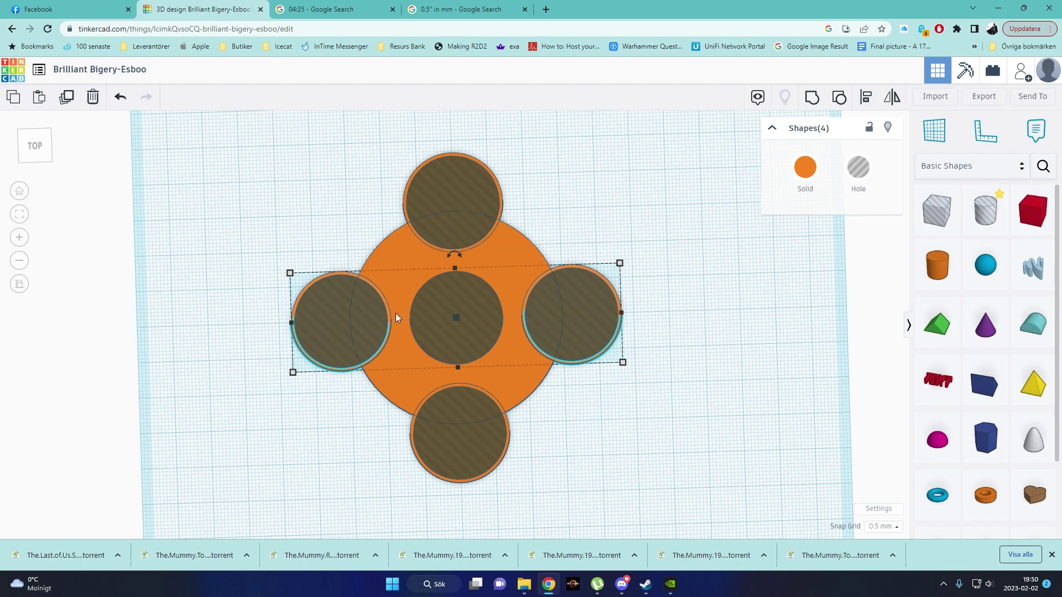
left_click_drag(454, 254, 526, 206)
scroll(526, 205, "down", 5)
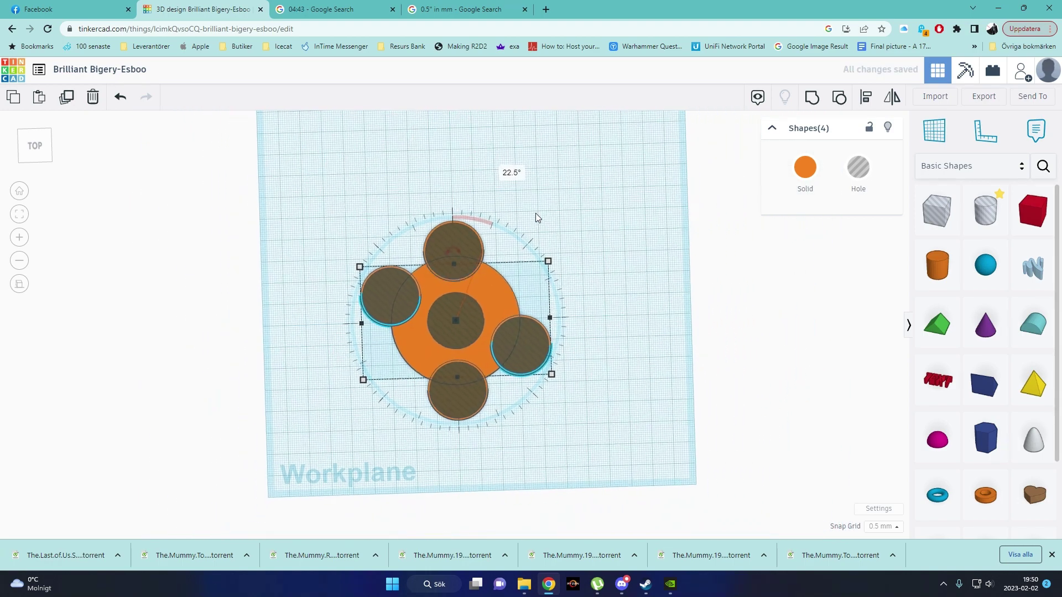
key("ctrl+v")
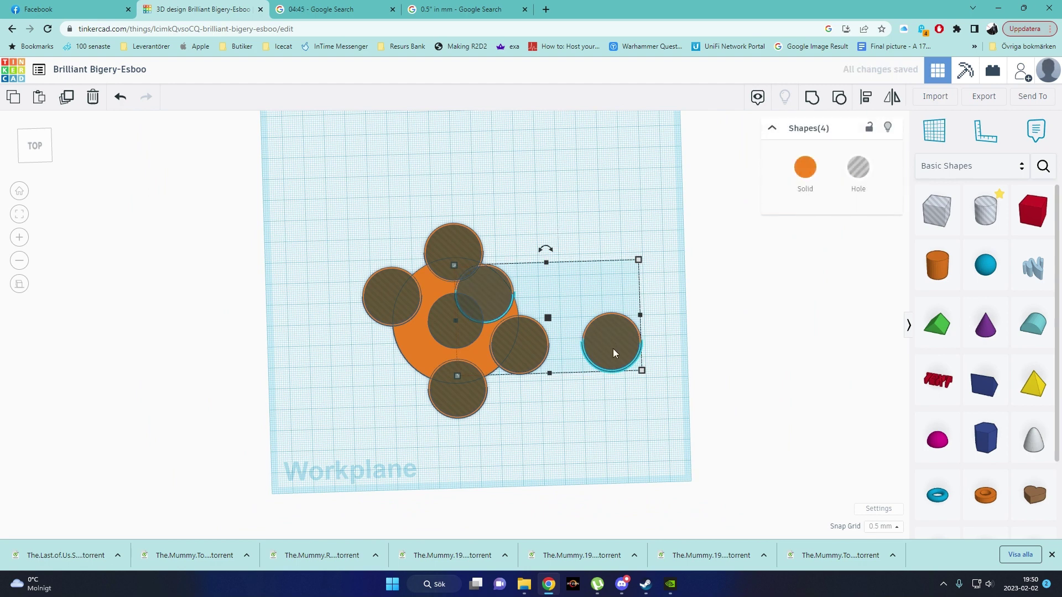
key("Delete")
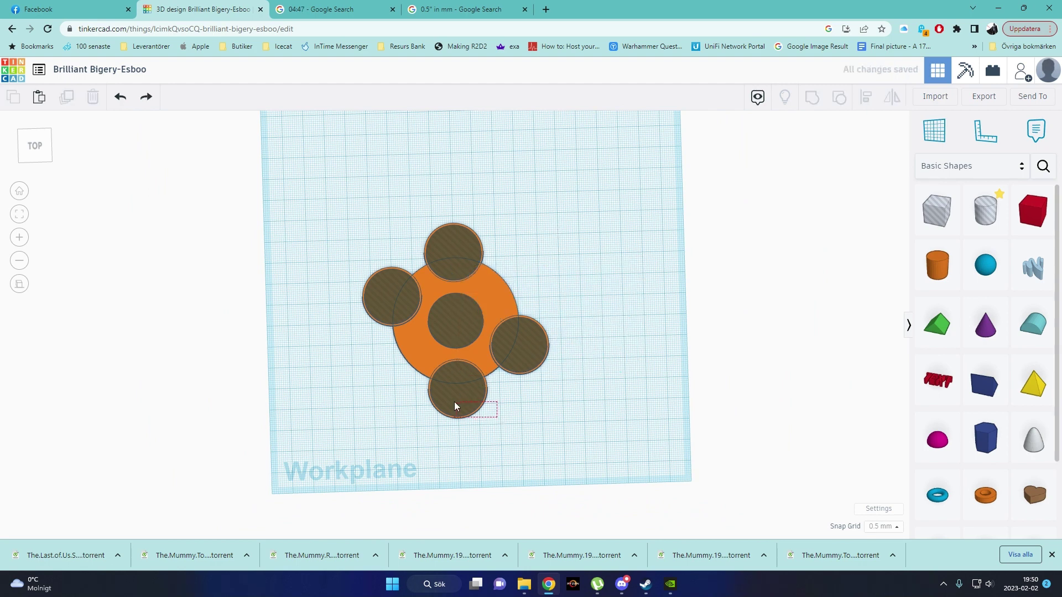
Duplicate the upper and lower base holders together with their holes.
left_click_drag(455, 405, 455, 404)
left_click_drag(437, 220, 436, 220, "shift")
key("ctrl+c")
key("ctrl+v")
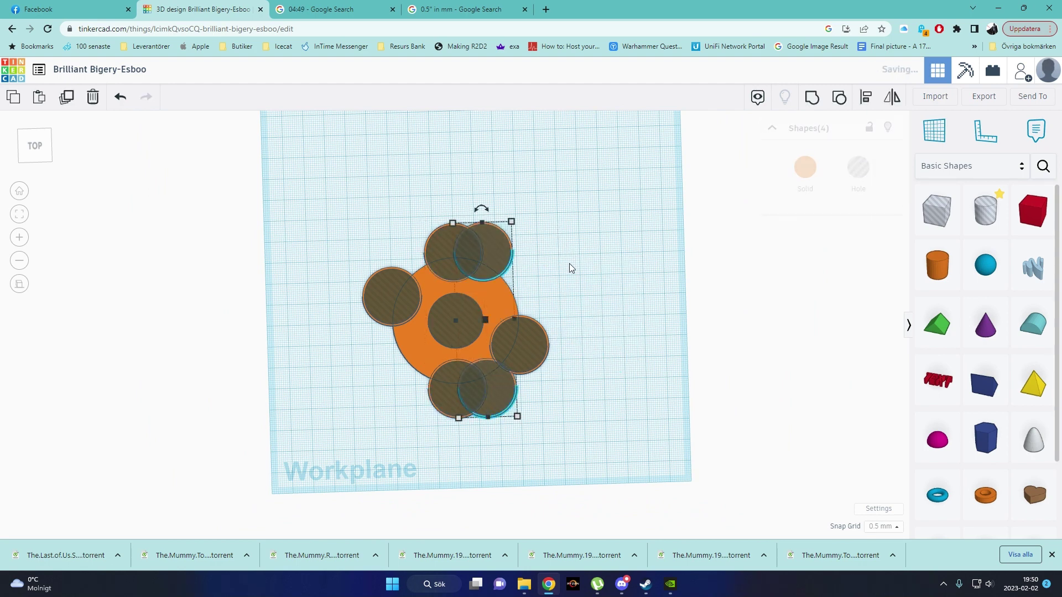
Move the copied pair back over the originals and rotate it 60° clockwise around the disc's centre.
left_click_drag(493, 244, 567, 250)
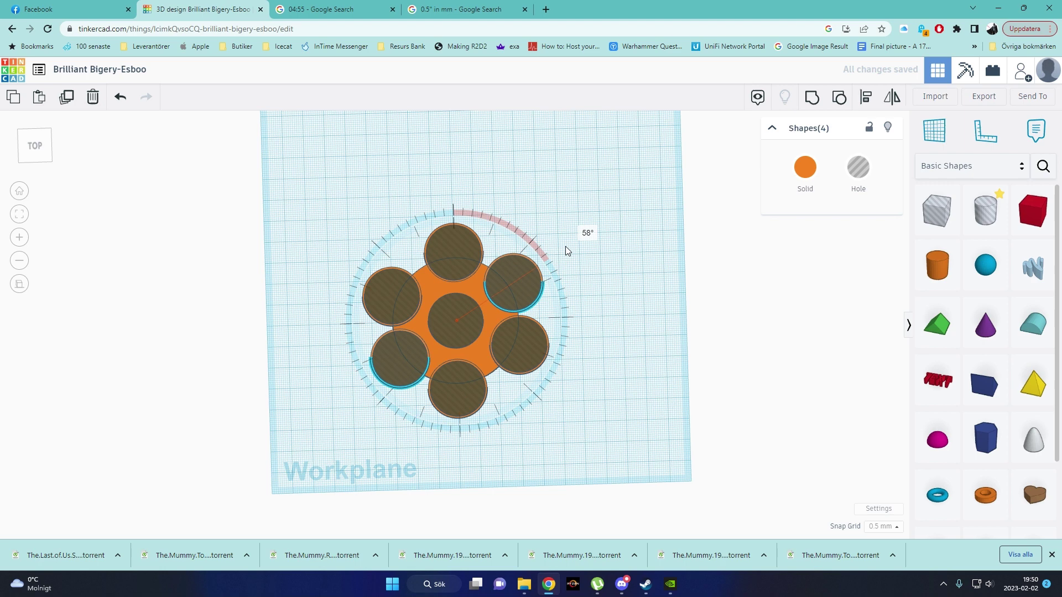
left_click_drag(565, 247, 541, 263)
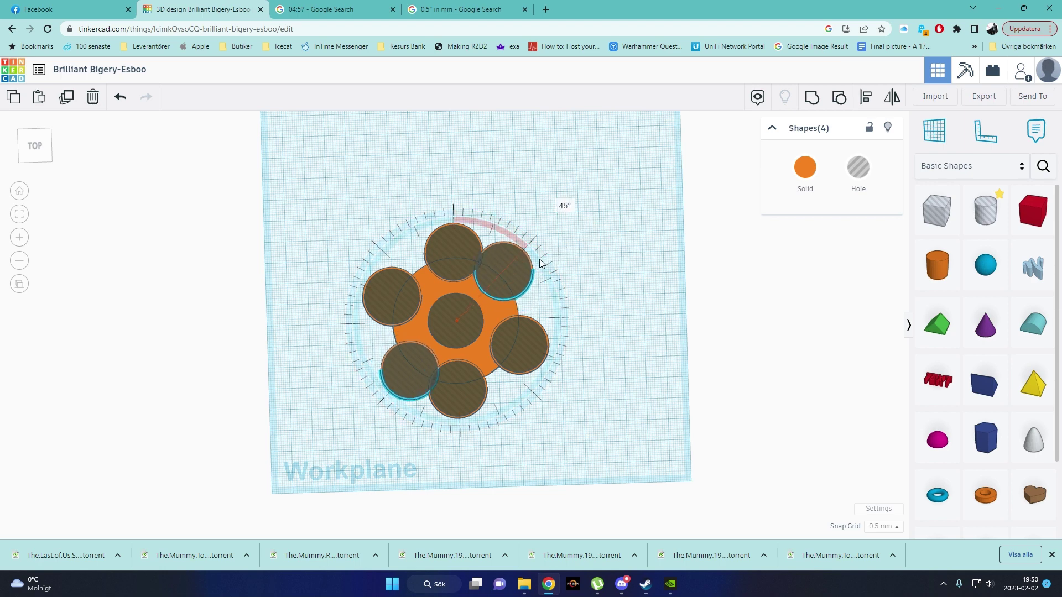
left_click(565, 206)
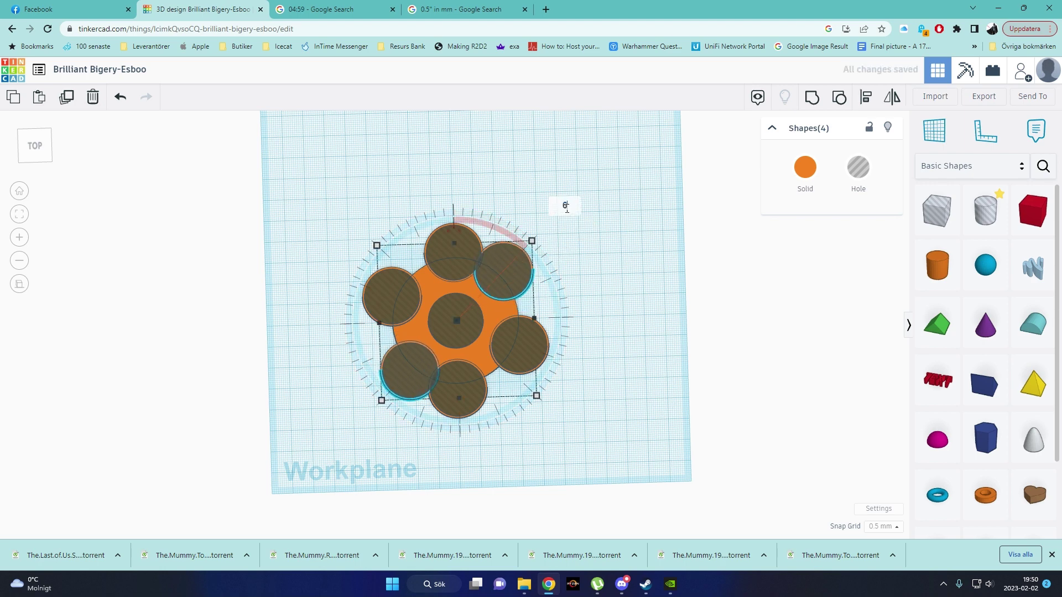
type("60")
key("Return")
left_click(562, 369)
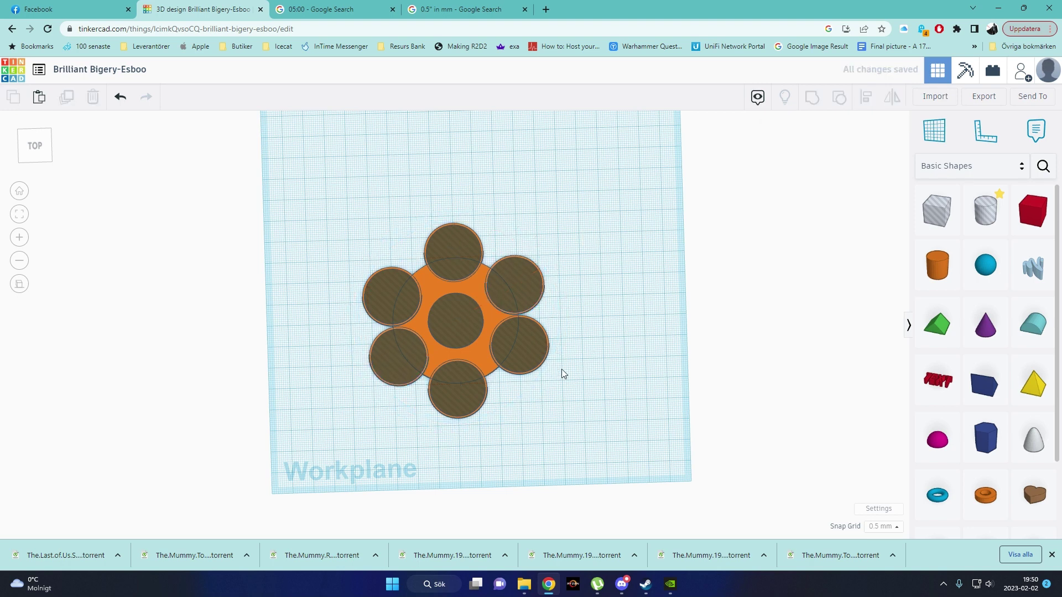
Delete the unevenly spaced pair of opposite base holders and their holes, the one rotated by 22.5°.
left_click_drag(527, 352, 526, 352)
left_click_drag(377, 297, 377, 297, "shift")
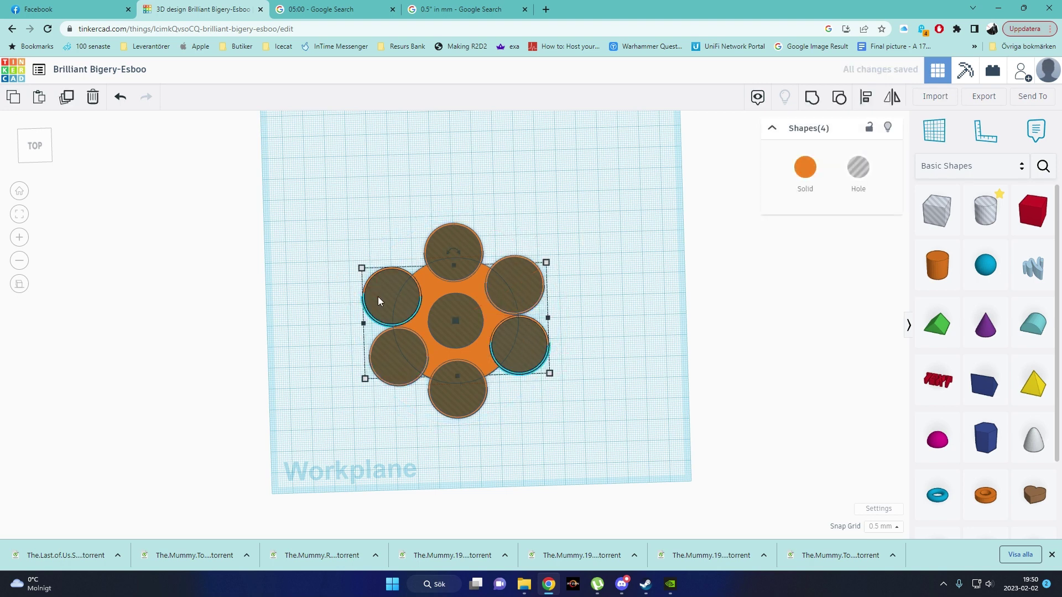
key("Delete")
Duplicate the upper and lower base holders with their holes, realign the copies over the originals, and rotate them 60° counterclockwise.
left_click_drag(453, 396, 453, 396)
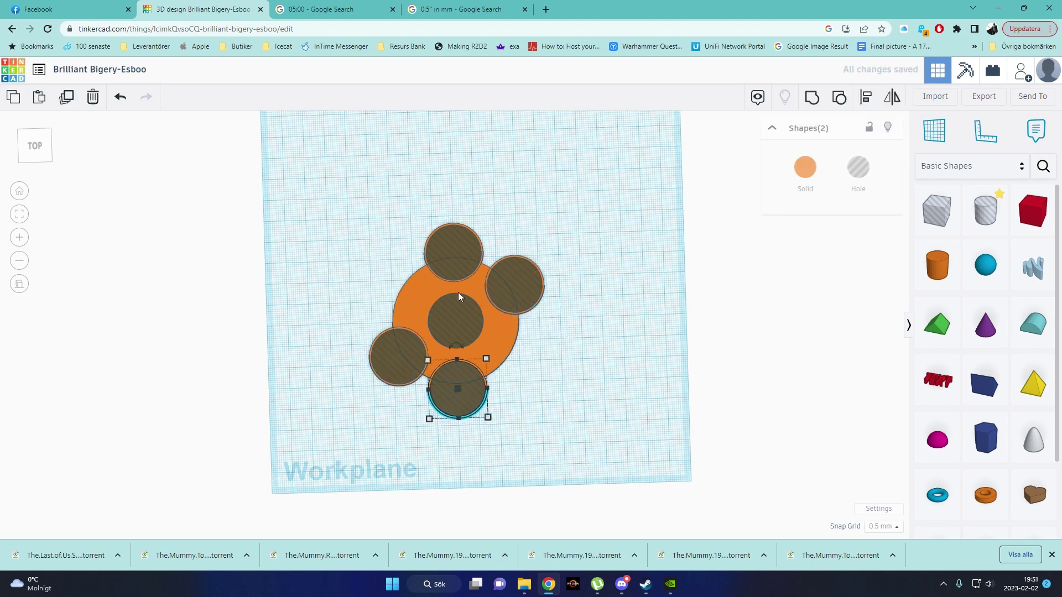
left_click_drag(413, 209, 464, 247, "shift")
key("ctrl+v")
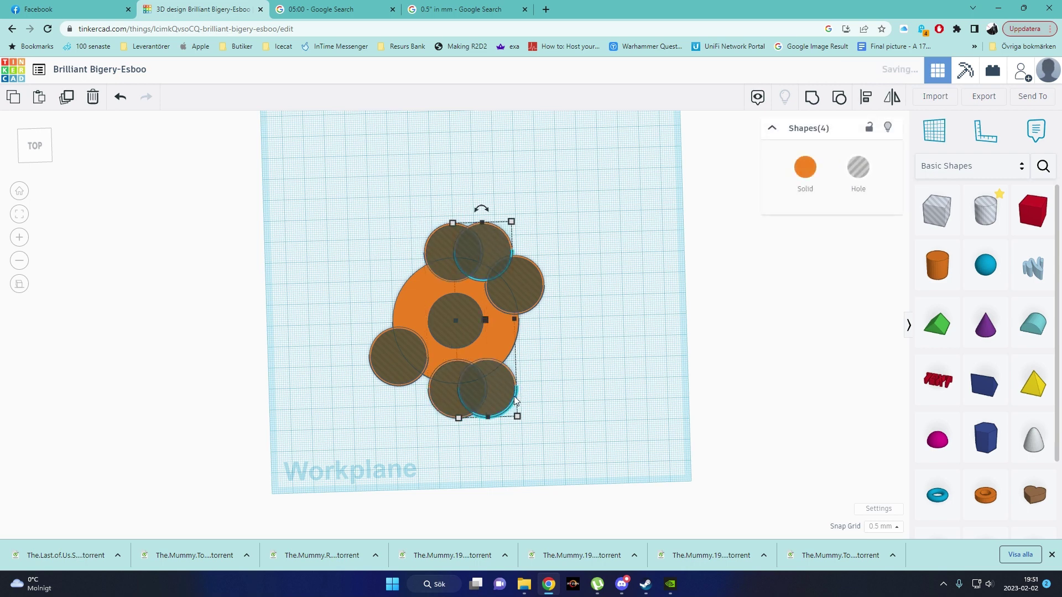
left_click_drag(502, 394, 475, 395, "shift")
left_click_drag(452, 210, 383, 177)
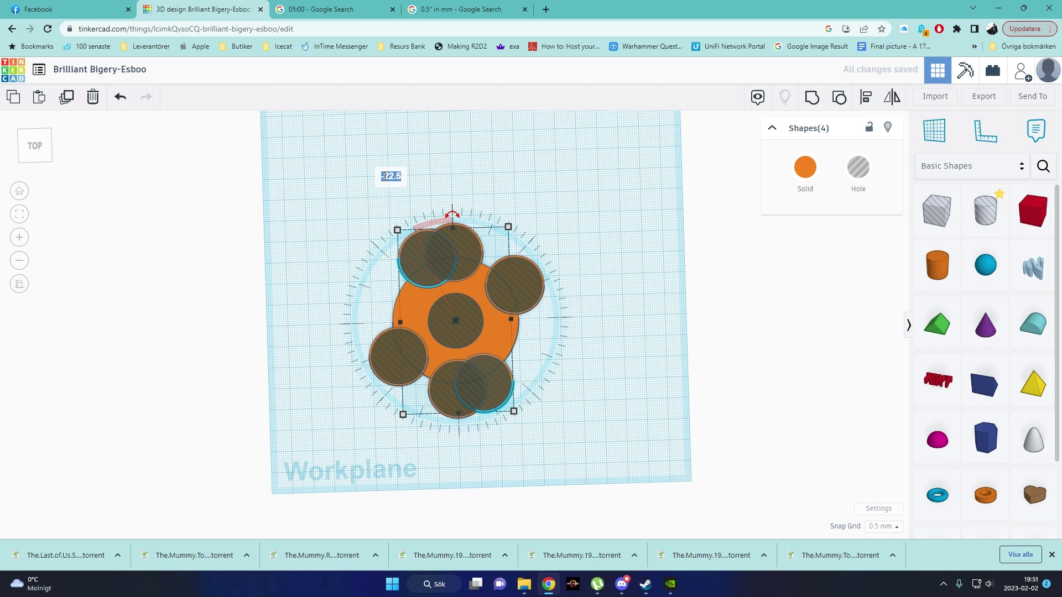
key("BackSpace")
type("60")
key("Return")
left_click(522, 434)
Group the central disc, all base holders and their holes into one solid tray with recesses cut out.
right_click_drag(503, 380, 588, 464)
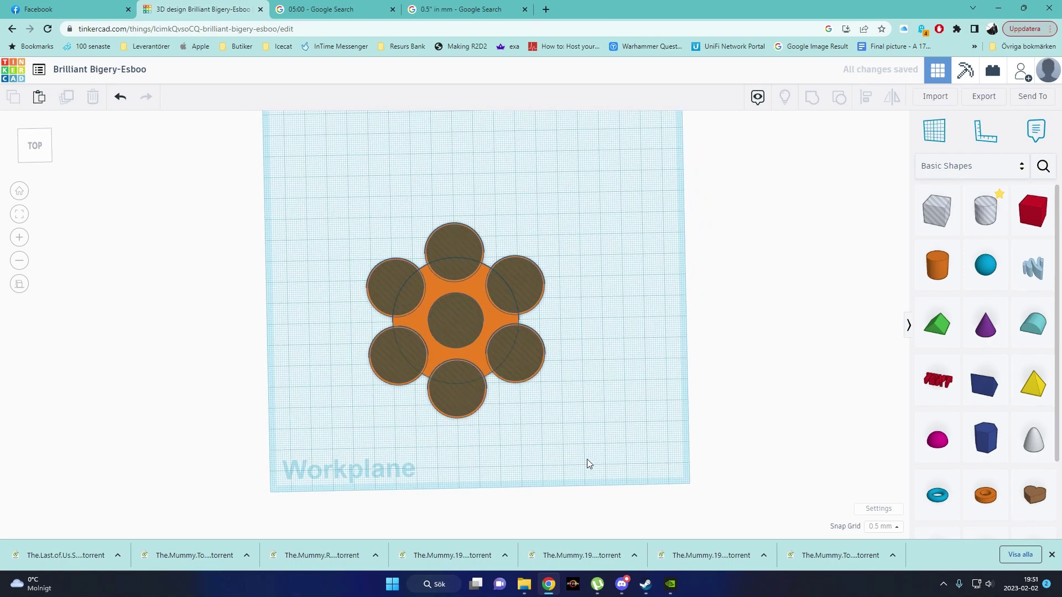
left_click_drag(588, 463, 318, 214)
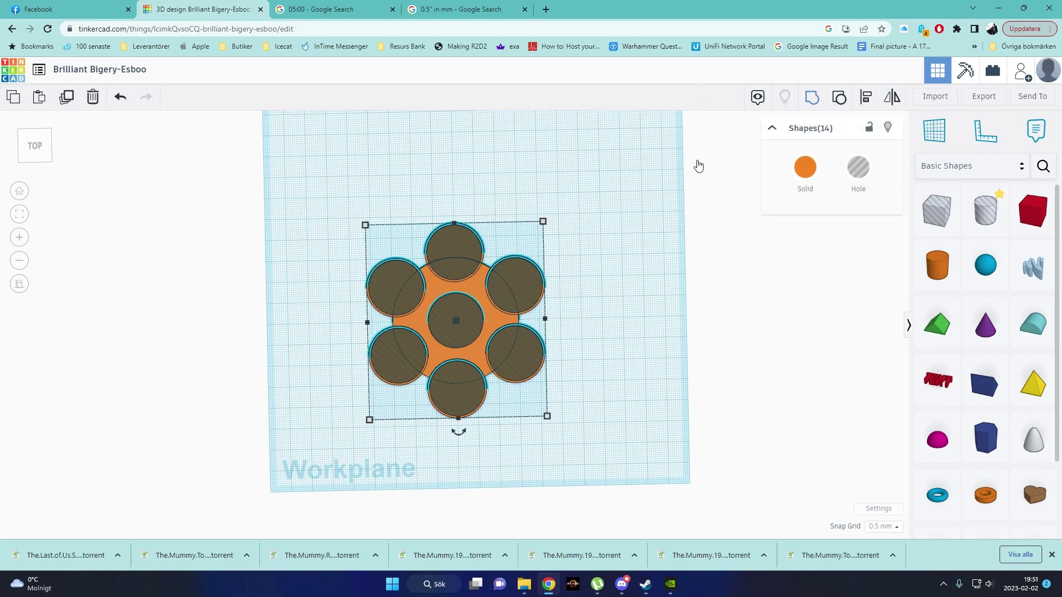
right_click_drag(626, 310, 615, 273)
scroll(616, 272, "up", 3)
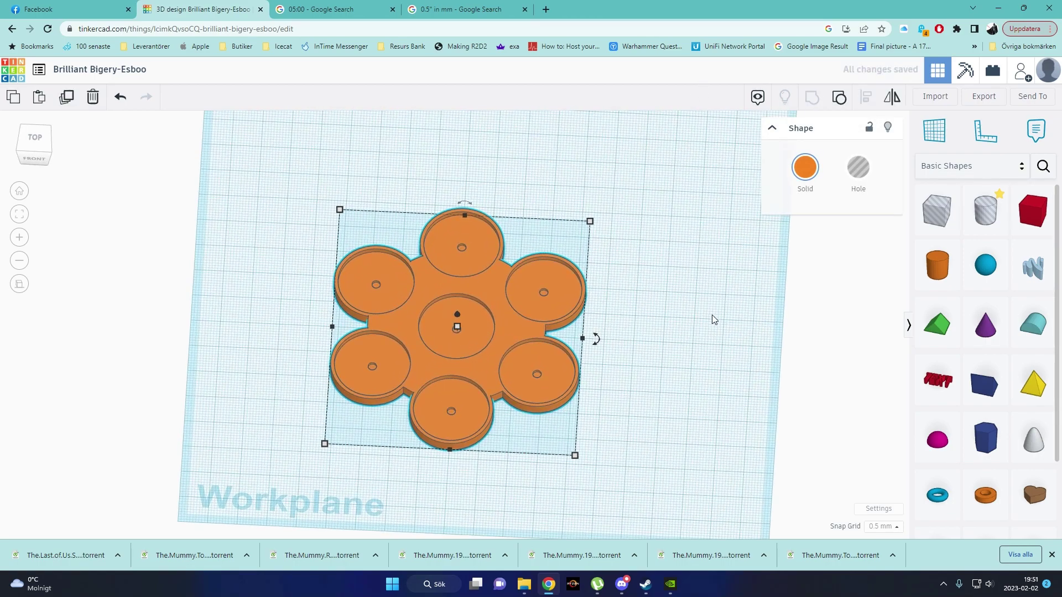
mouse_move(712, 315)
right_mouse_down()
mouse_move(717, 291)
mouse_move(722, 323)
mouse_move(698, 320)
right_mouse_up()
scroll(692, 315, "up", 3)
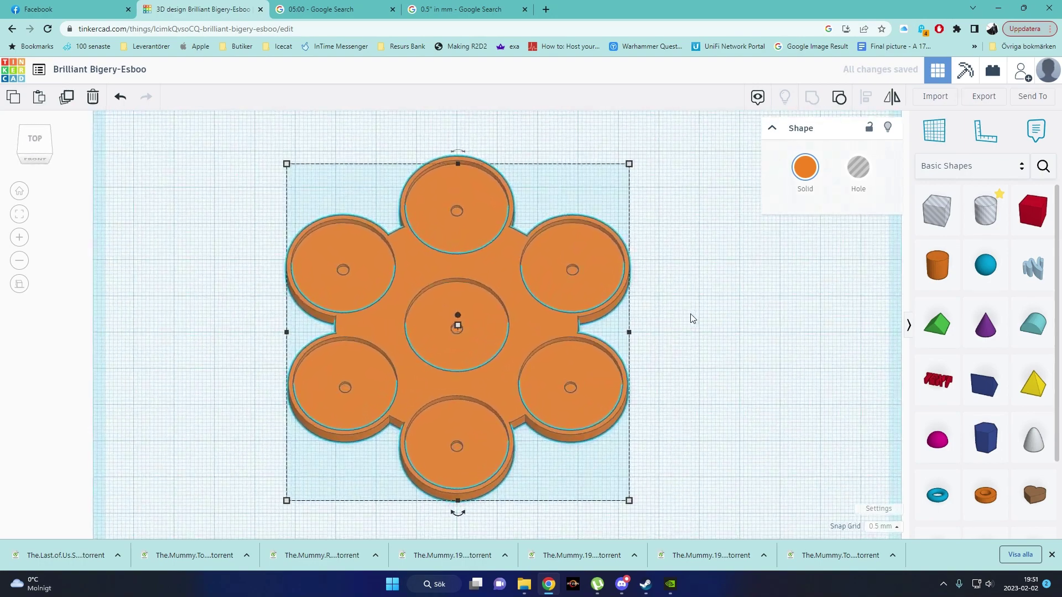
scroll(691, 318, "down", 2)
Stop the running Google stopwatch and return to the Tinkercad design.
left_click(326, 10)
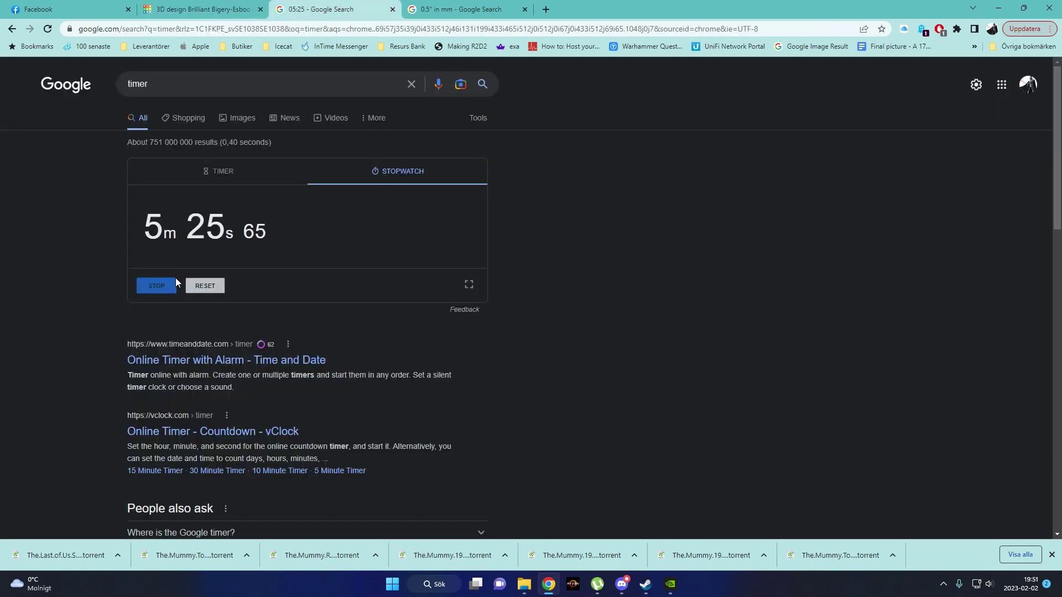
left_click(160, 287)
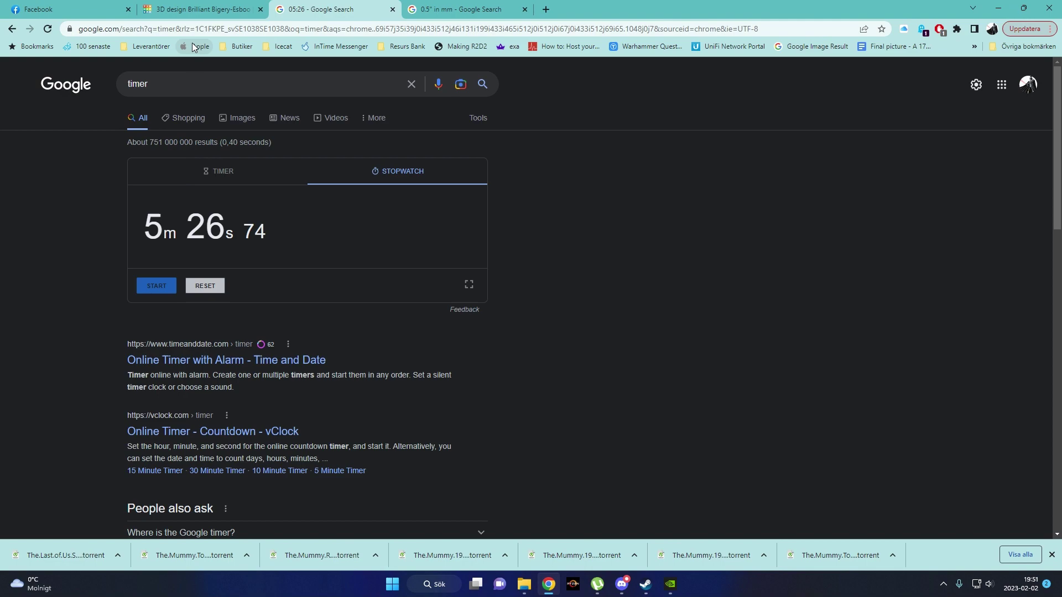
left_click(216, 7)
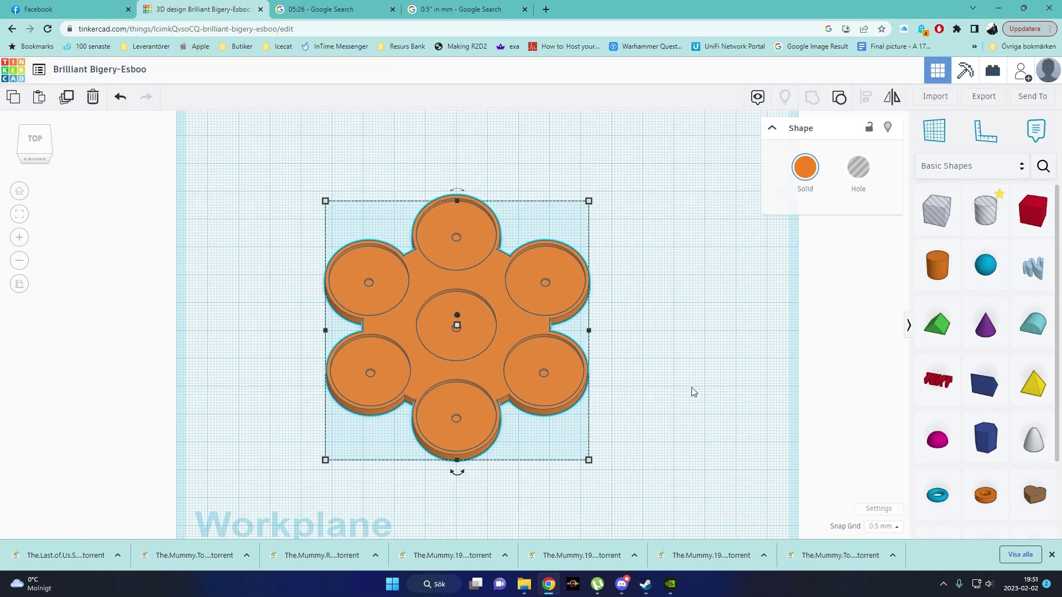
Rename the design "7 25mm tray" and export everything in it as an STL file.
left_click(666, 359)
right_click_drag(665, 357, 729, 371)
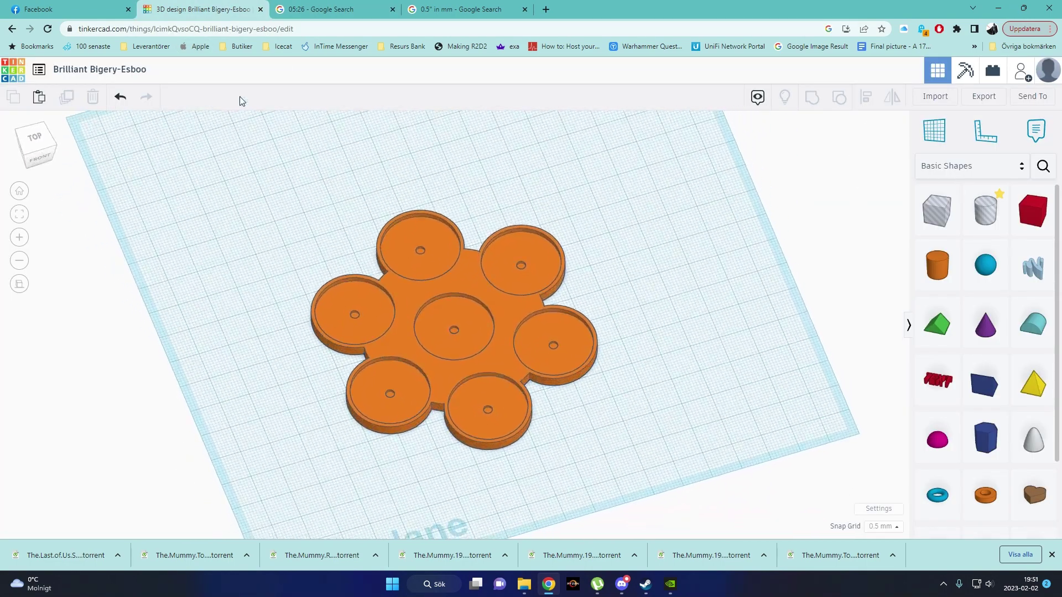
left_click(147, 72)
type("7 25mkm tray")
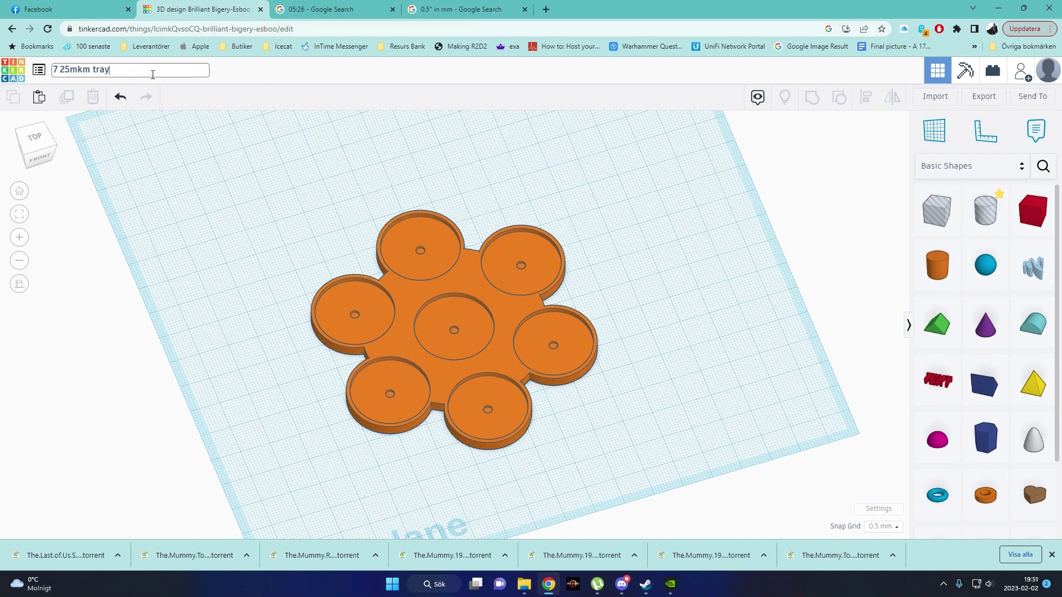
left_click(652, 227)
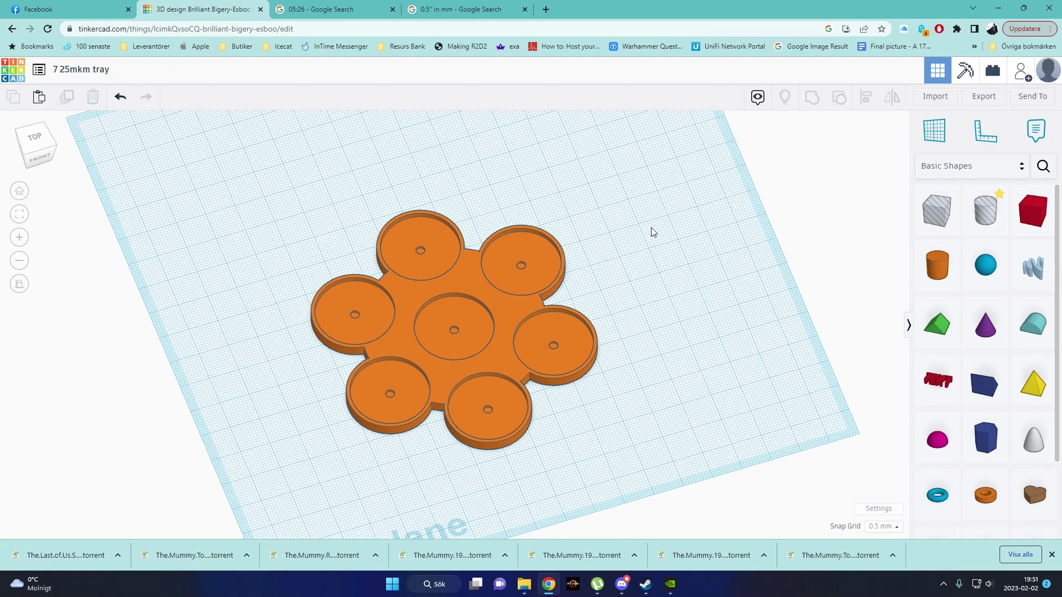
left_click(84, 70)
left_click(84, 69)
key("Return")
left_click(984, 96)
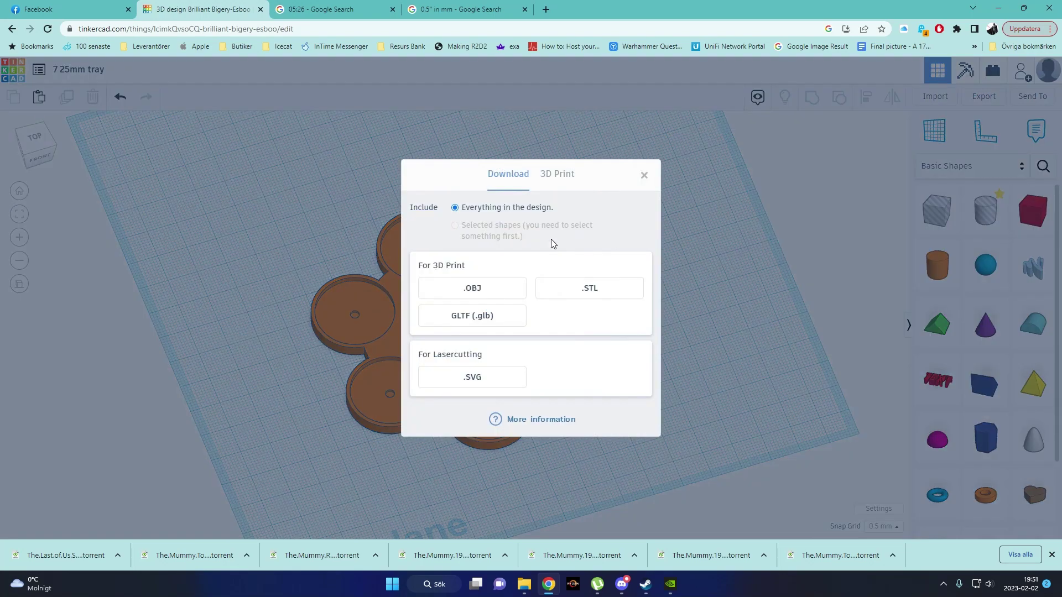
left_click(605, 291)
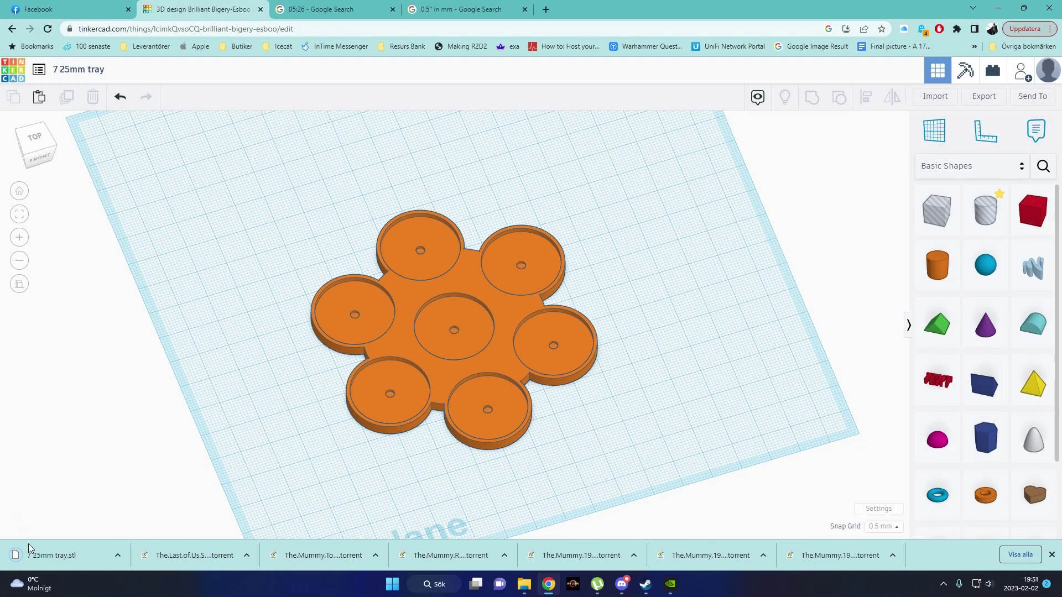